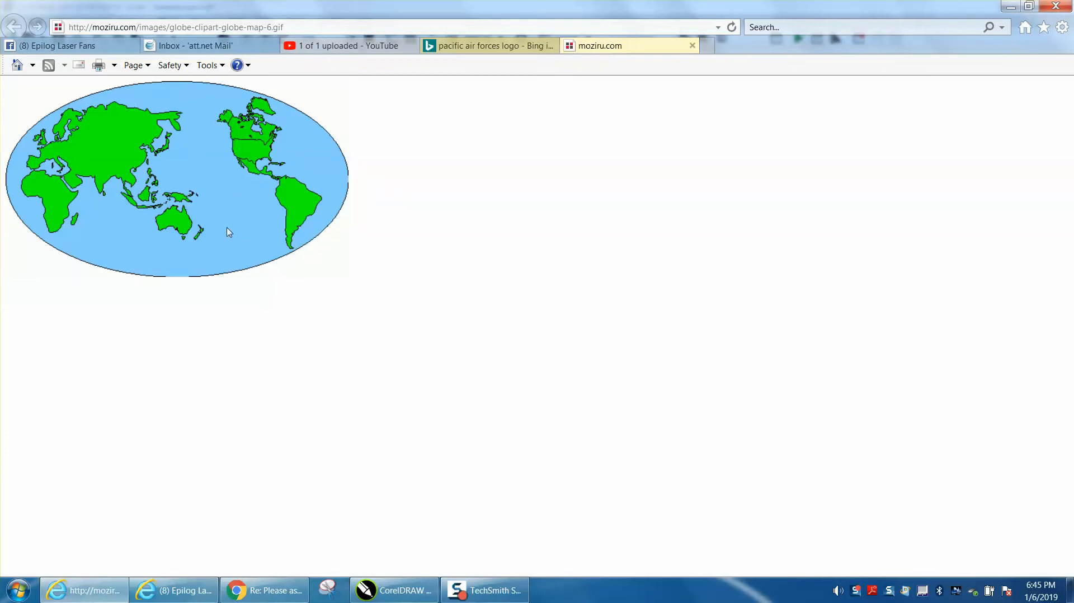
Switch to CorelDRAW, move the empty circle 30 inches right onto the black-and-white seal, and center the seal on the circle
click(393, 590)
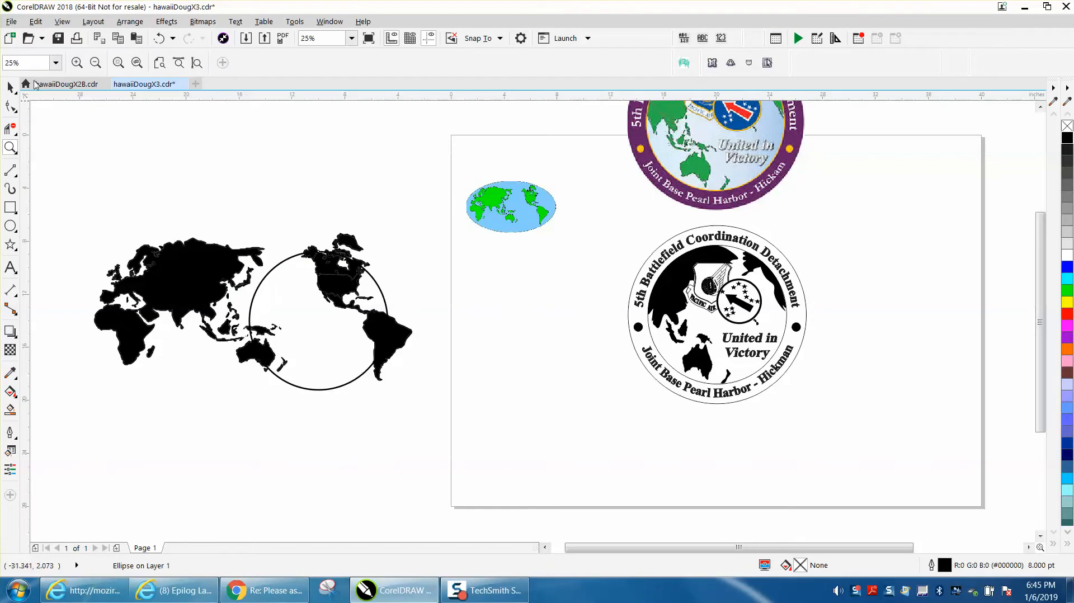
key(space)
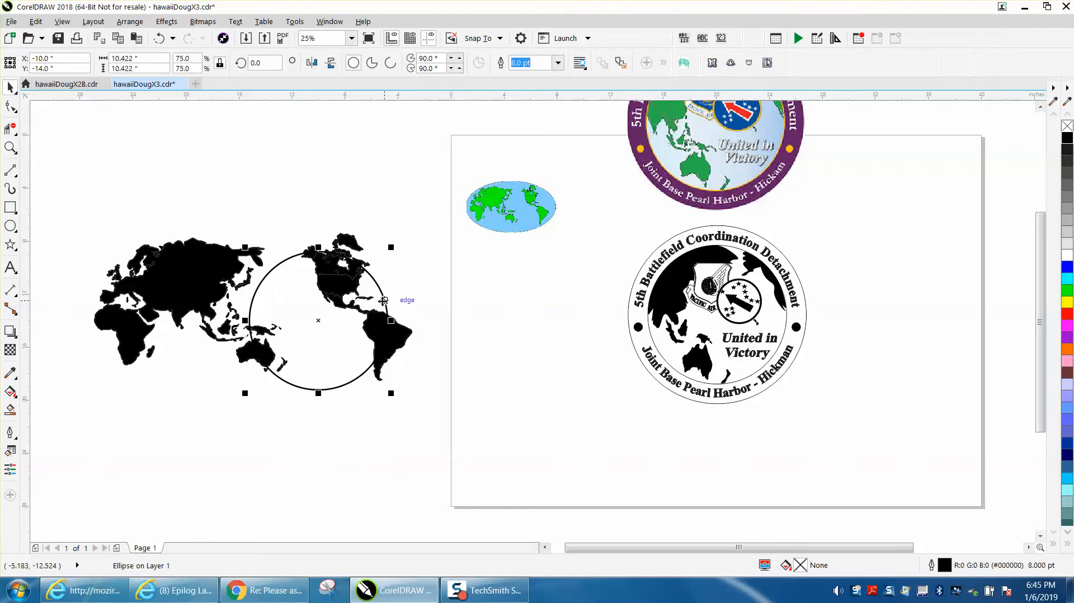
drag(381, 303, 720, 334)
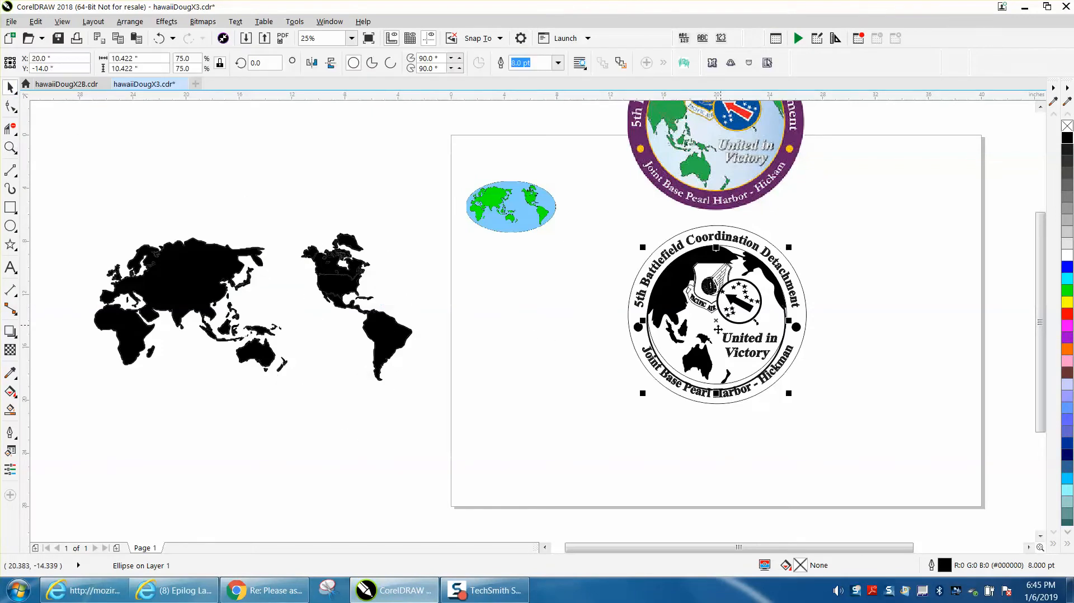
click(700, 226)
drag(700, 226, 699, 232)
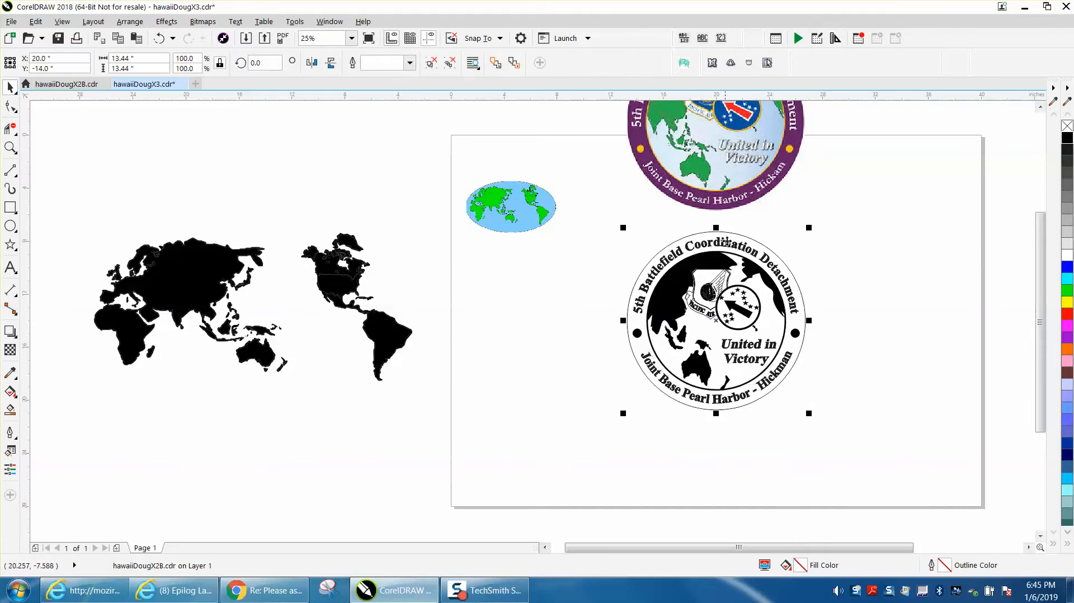
Move the circle 15 inches left, clear of the seal, and move the colored world map bitmap farther up above it
click(587, 325)
click(650, 338)
key(Left)
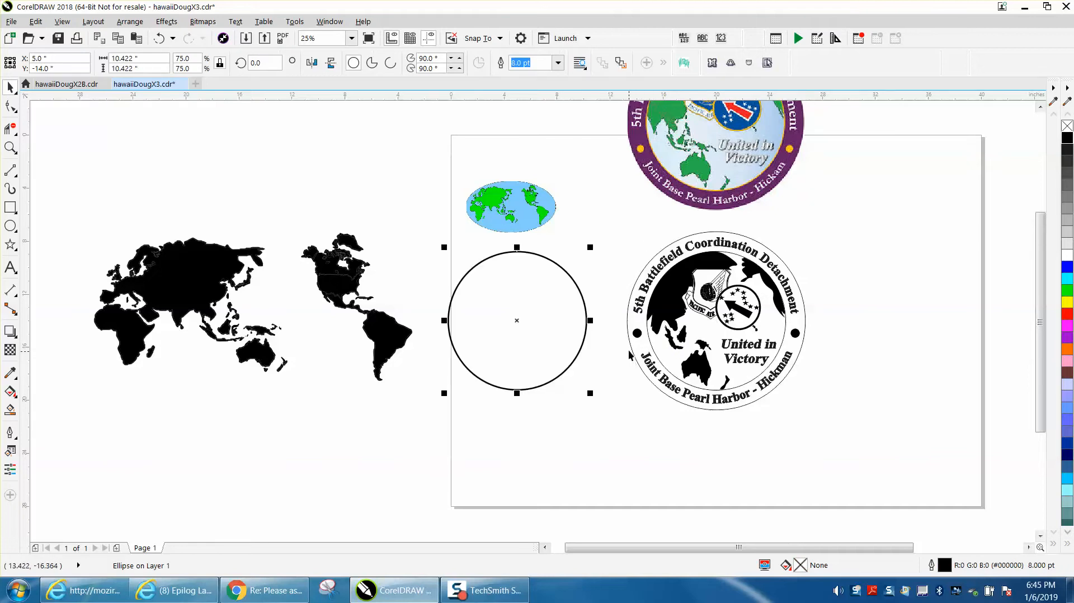
drag(526, 216, 480, 159)
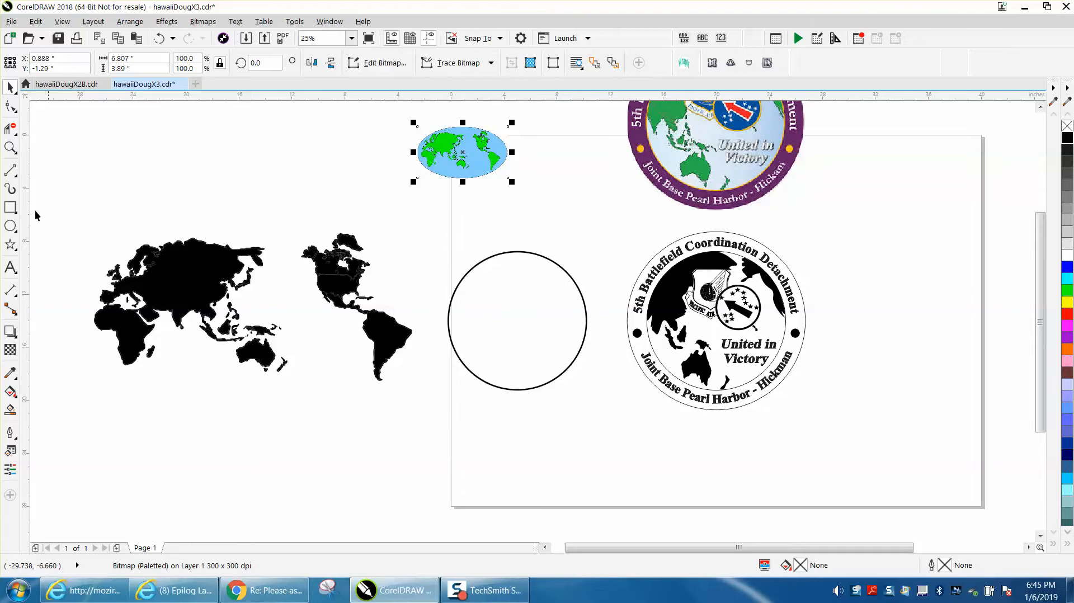
Move the black world map group over the circle so East Asia, Australia and western North America fall inside it
click(10, 148)
drag(60, 182, 615, 426)
right_click(384, 338)
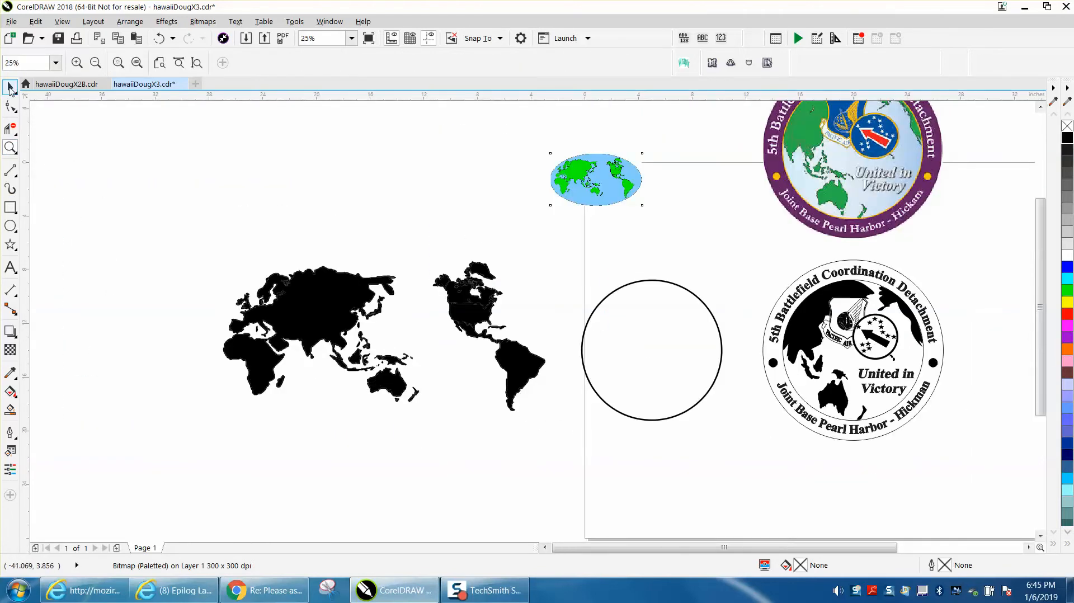
click(10, 87)
drag(381, 320, 608, 333)
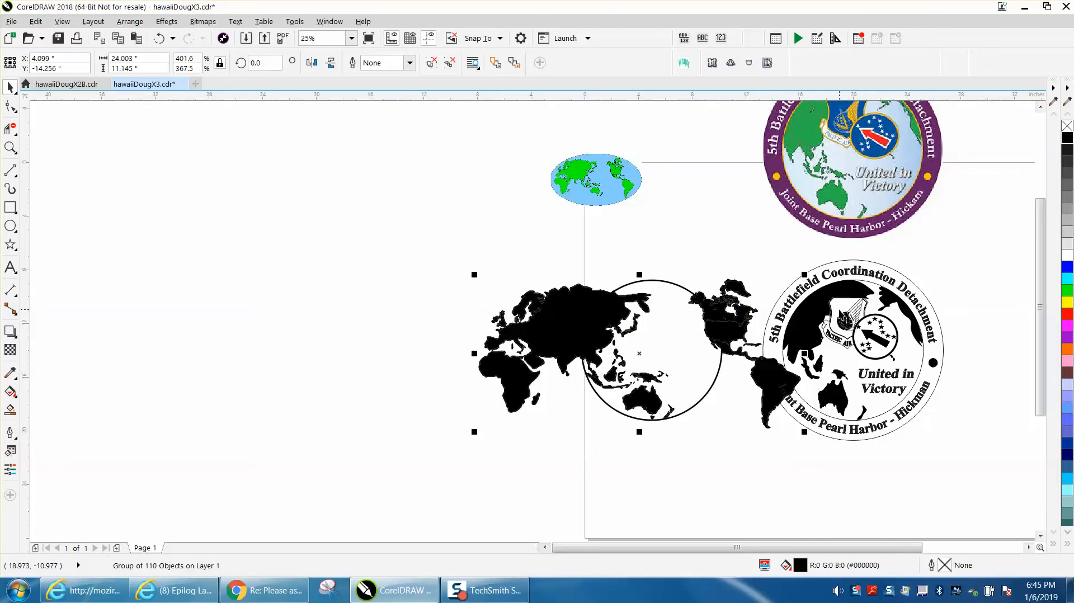
Shift the circle and the black world map each 15 inches left, away from the seal
click(847, 329)
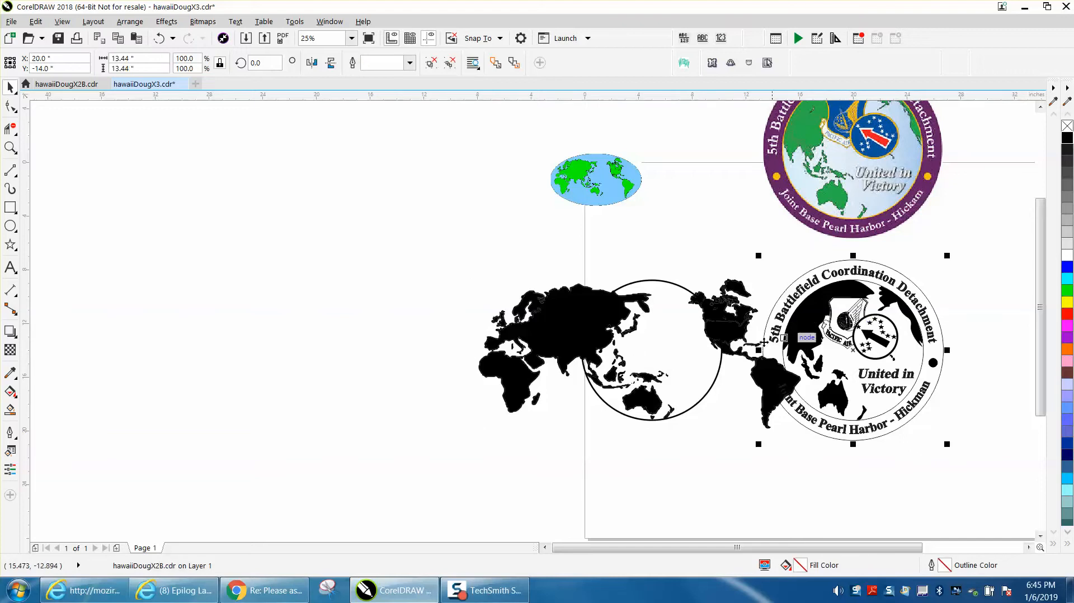
click(583, 331)
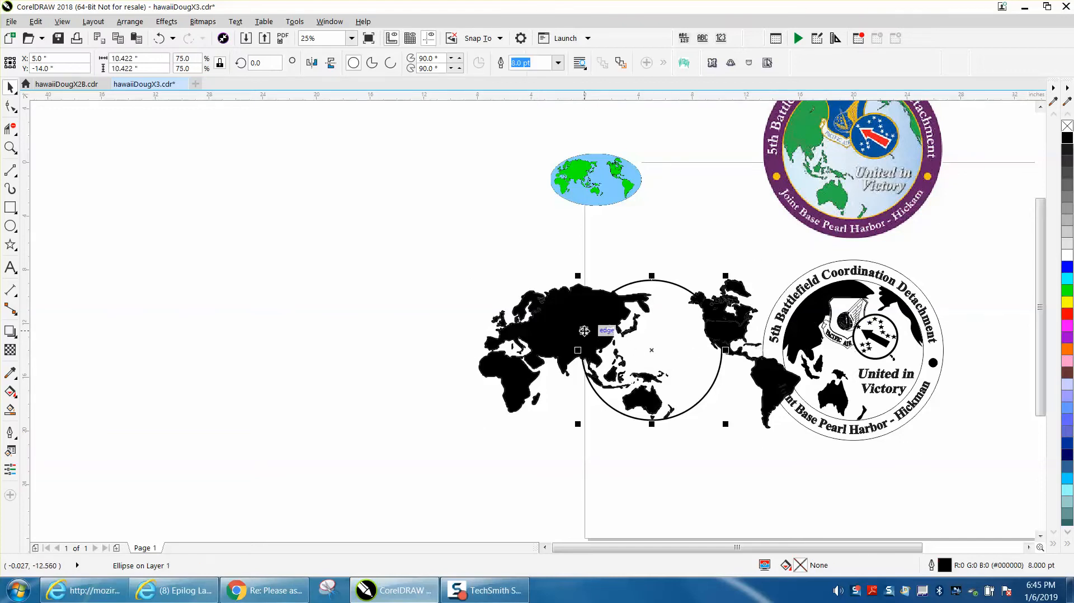
key(Left)
click(579, 323)
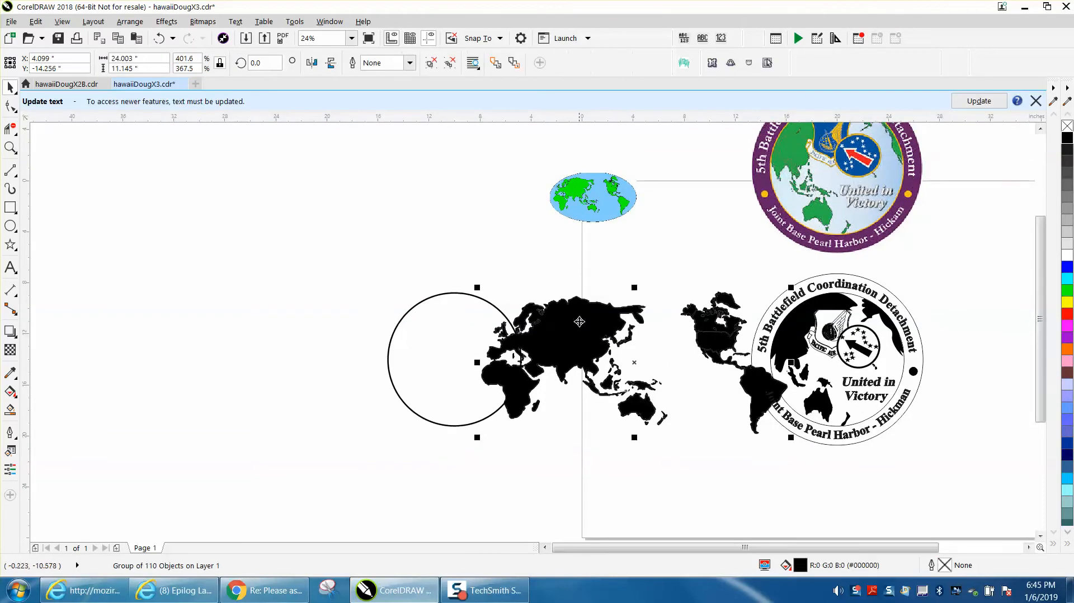
key(Left)
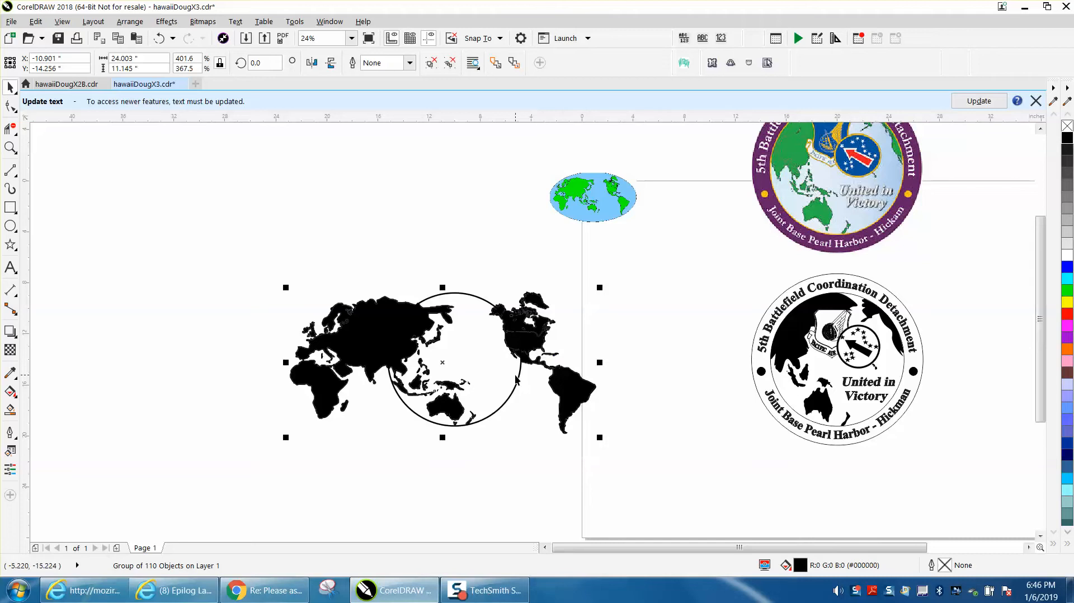
Remove the world map's fill and give it a black hairline outline
click(1067, 127)
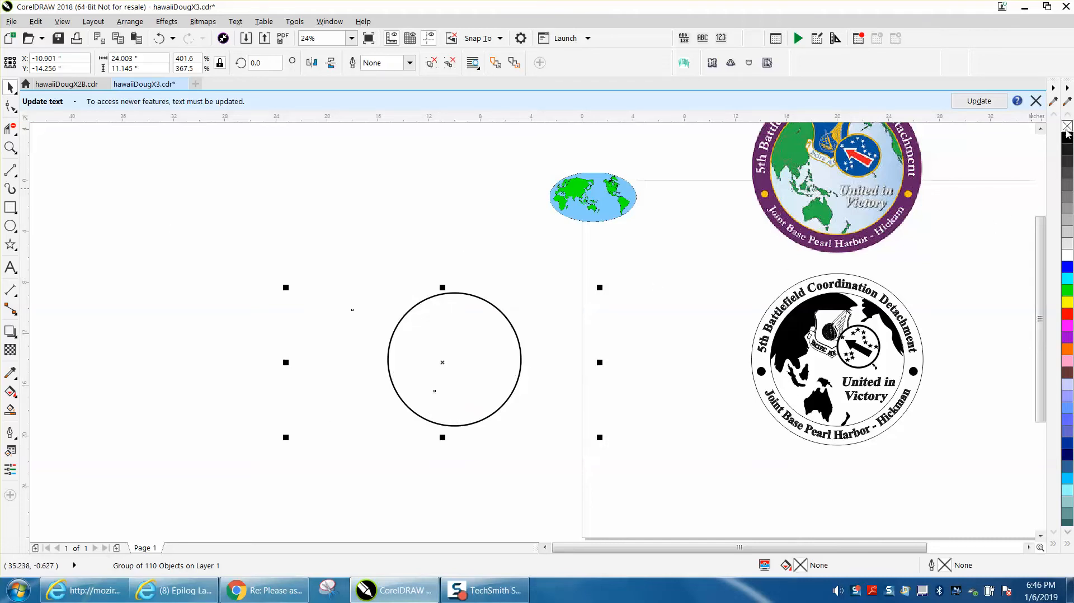
right_click(1066, 140)
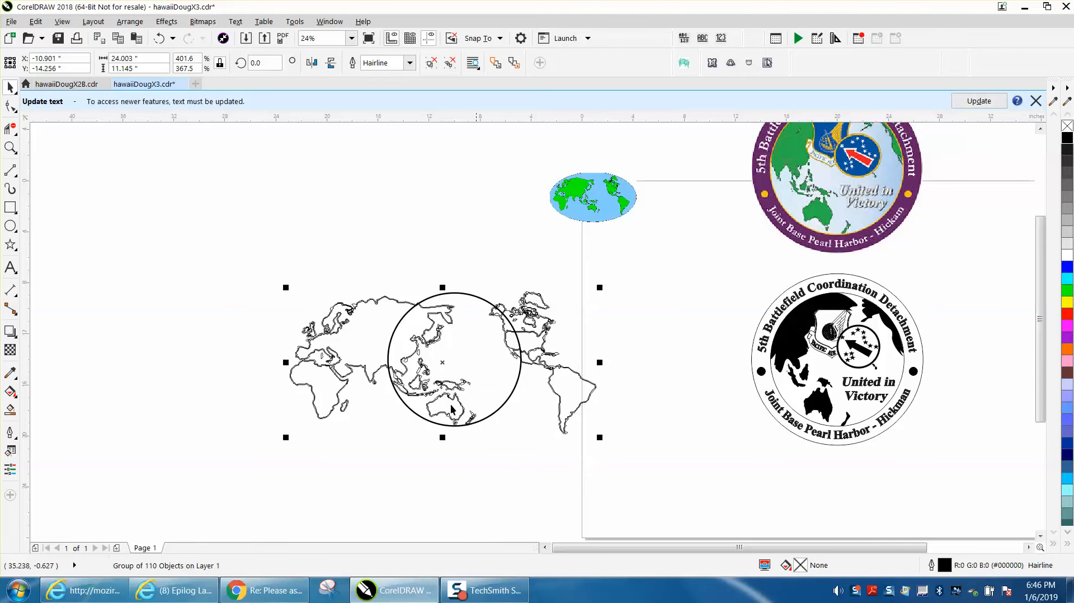
Smart-fill the Asian landmass inside the circle in black and move the filled piece 15 inches right
click(10, 147)
drag(368, 256, 724, 483)
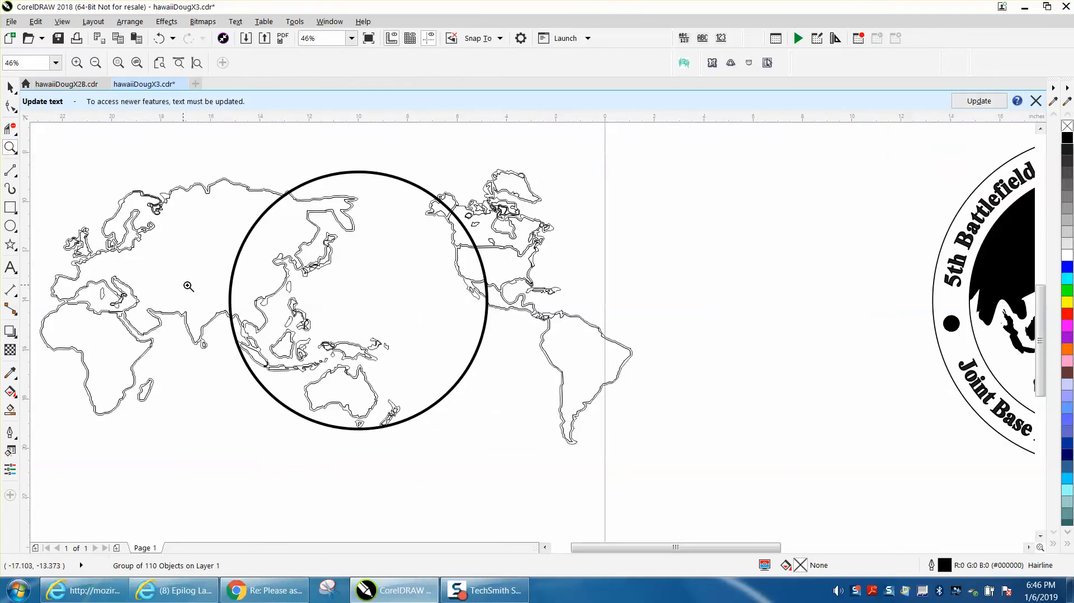
click(10, 409)
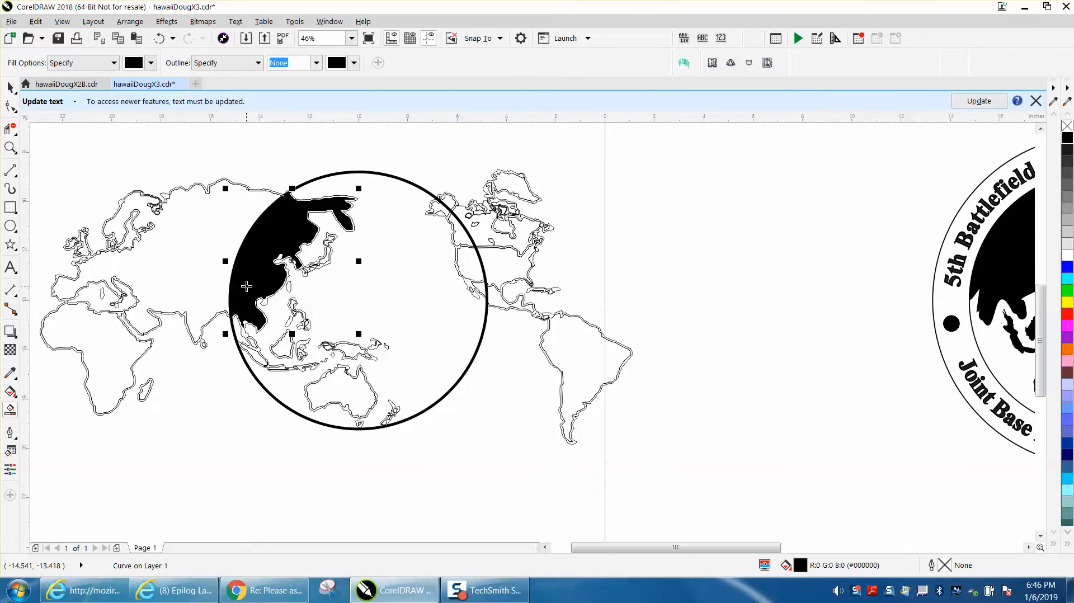
key(shift+Right)
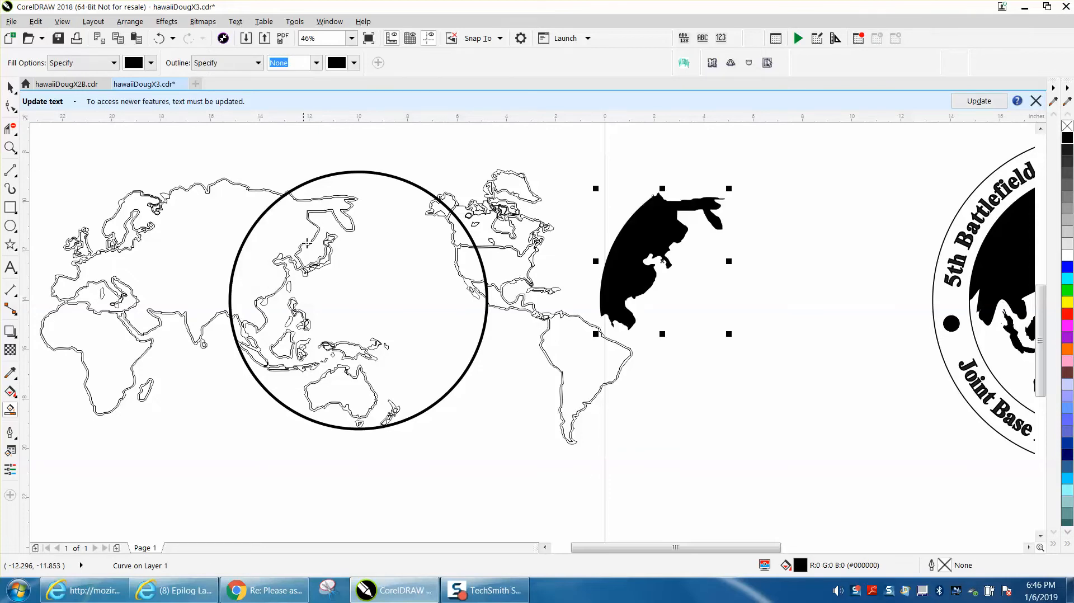
Smart-fill the North American areas inside the circle in black, moving each filled piece 15 inches right
click(445, 208)
key(shift+Right)
click(458, 228)
key(shift+Right)
click(467, 253)
key(shift+Right)
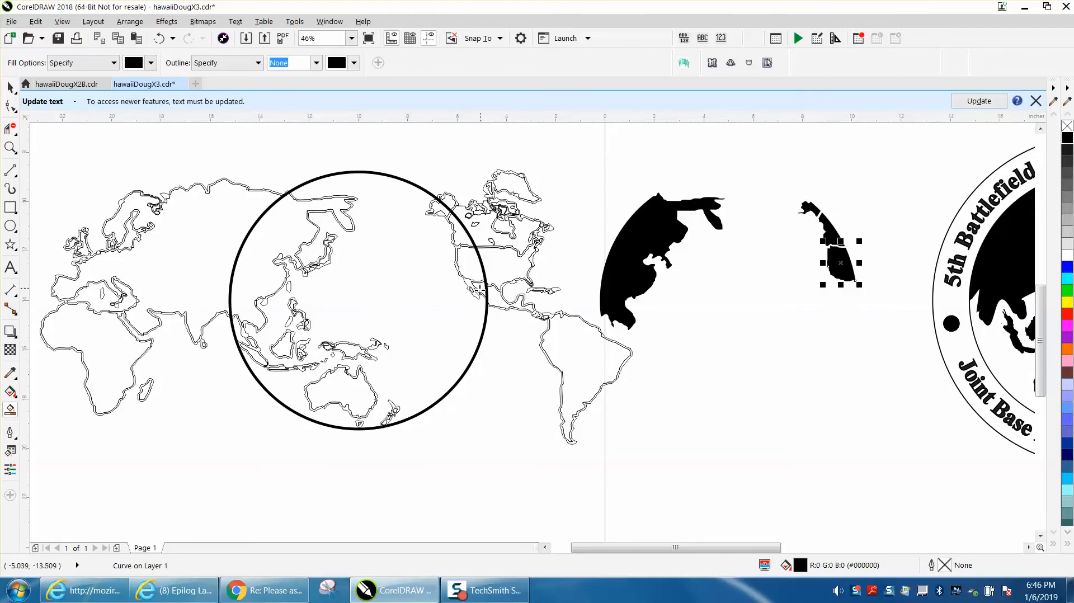
Smart-fill Australia and New Guinea inside the circle in black, moving each filled piece 15 inches right
click(353, 390)
key(shift+Right)
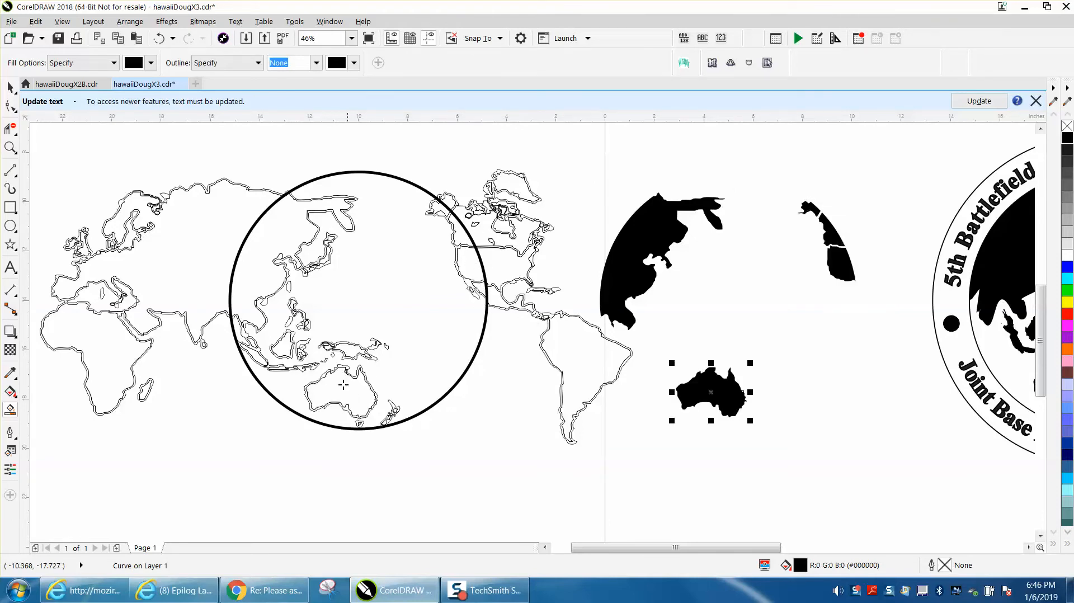
click(354, 350)
key(shift+Right)
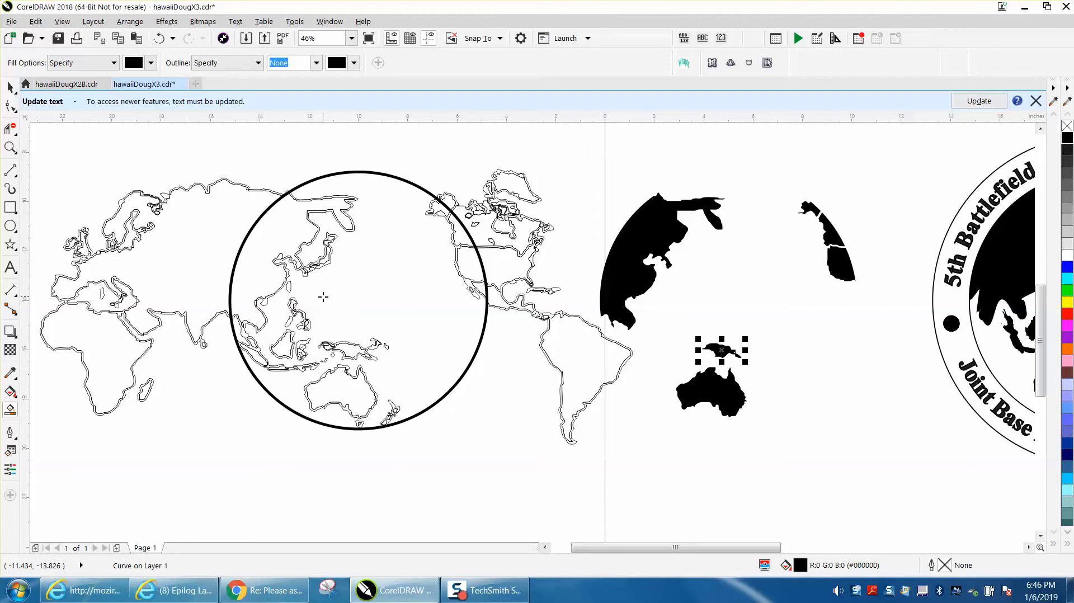
Move the outlined world map 15 inches left and the circle 15 inches right so it frames the filled landmasses
scroll(330, 286, down, 3)
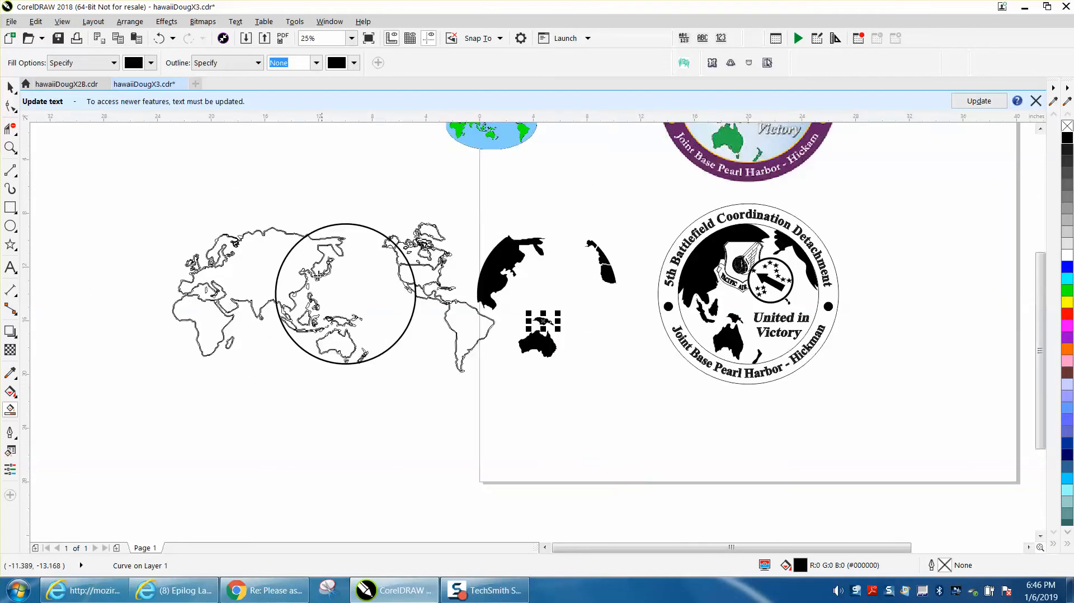
click(11, 87)
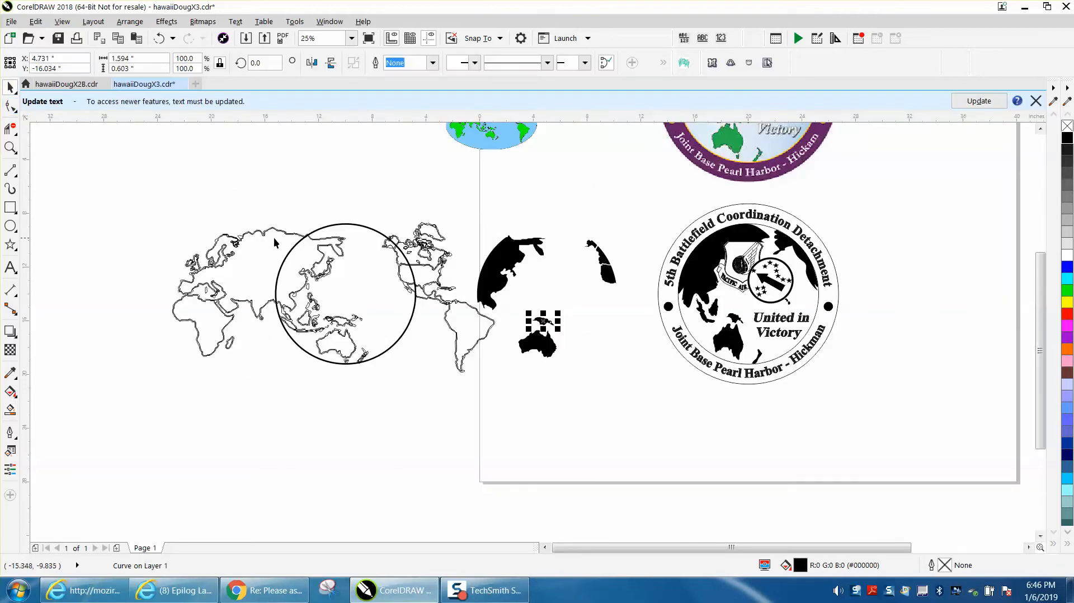
click(274, 230)
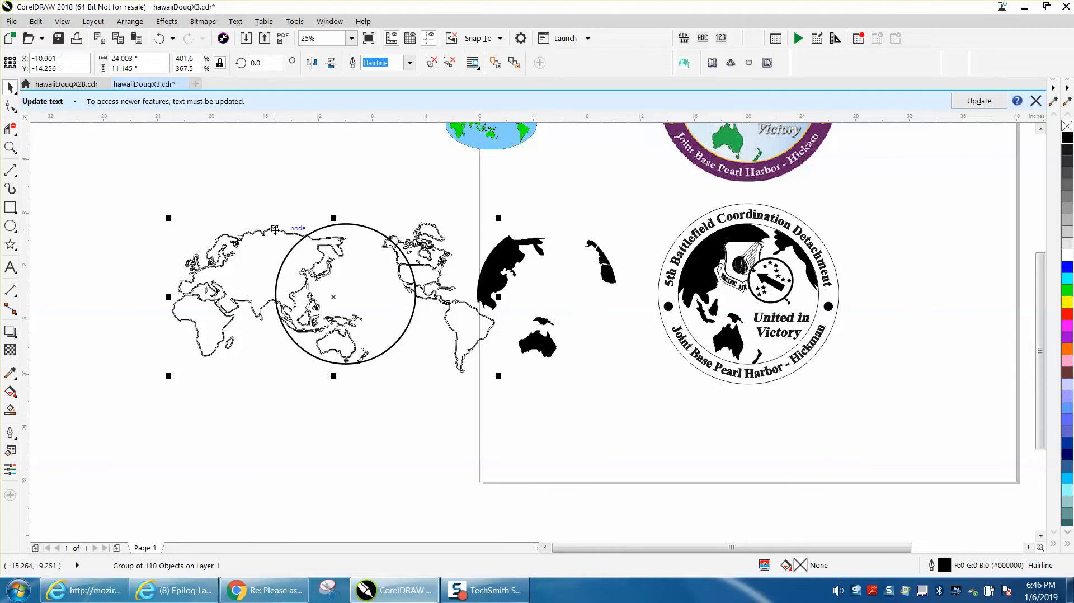
key(Left)
click(370, 231)
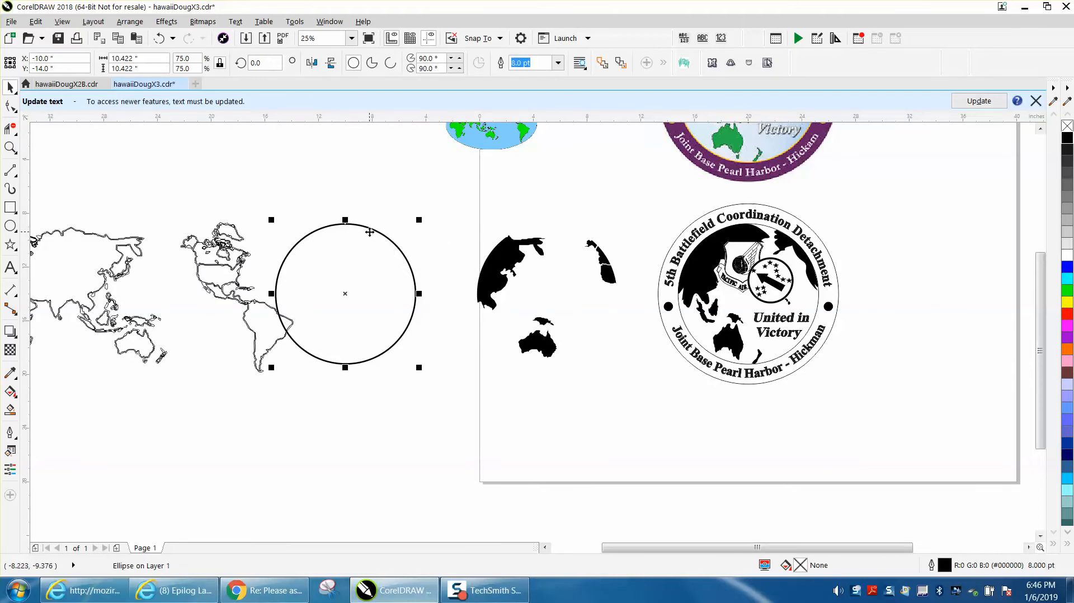
key(Right)
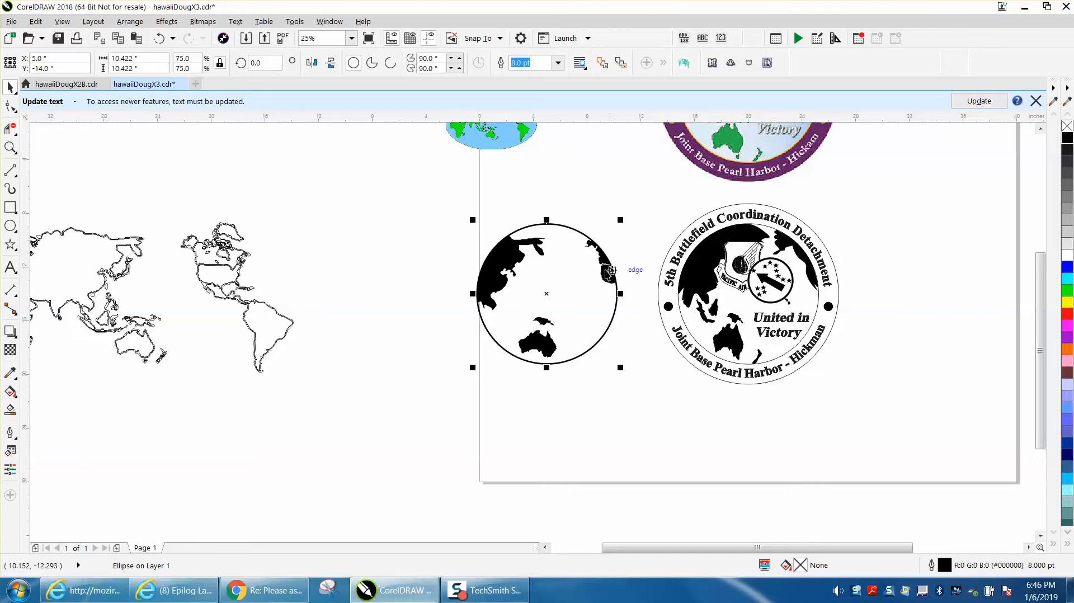
Ungroup the black-and-white seal into separate objects
click(741, 274)
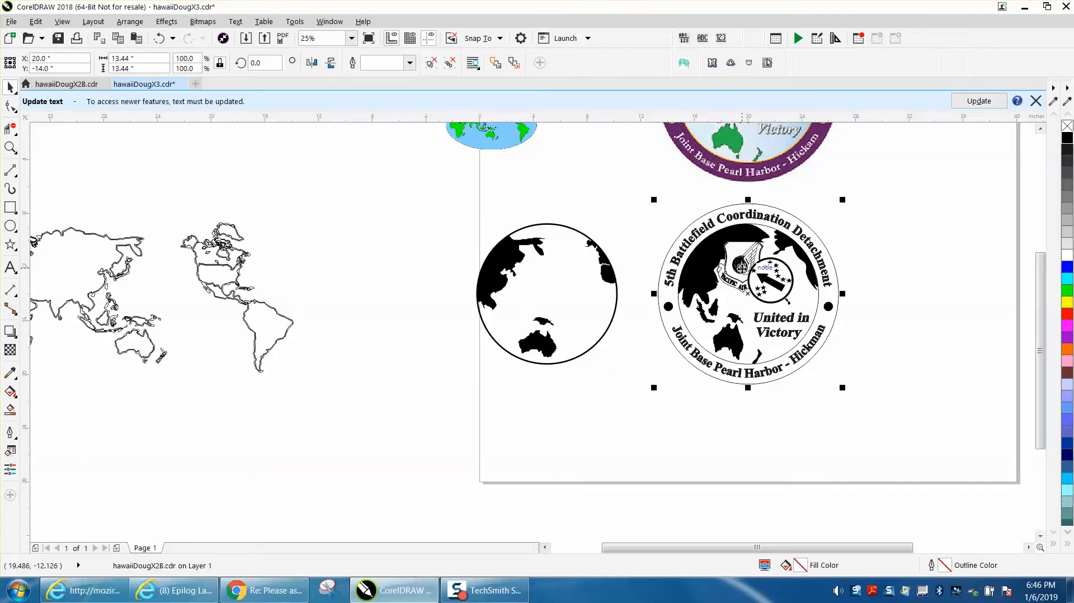
click(130, 21)
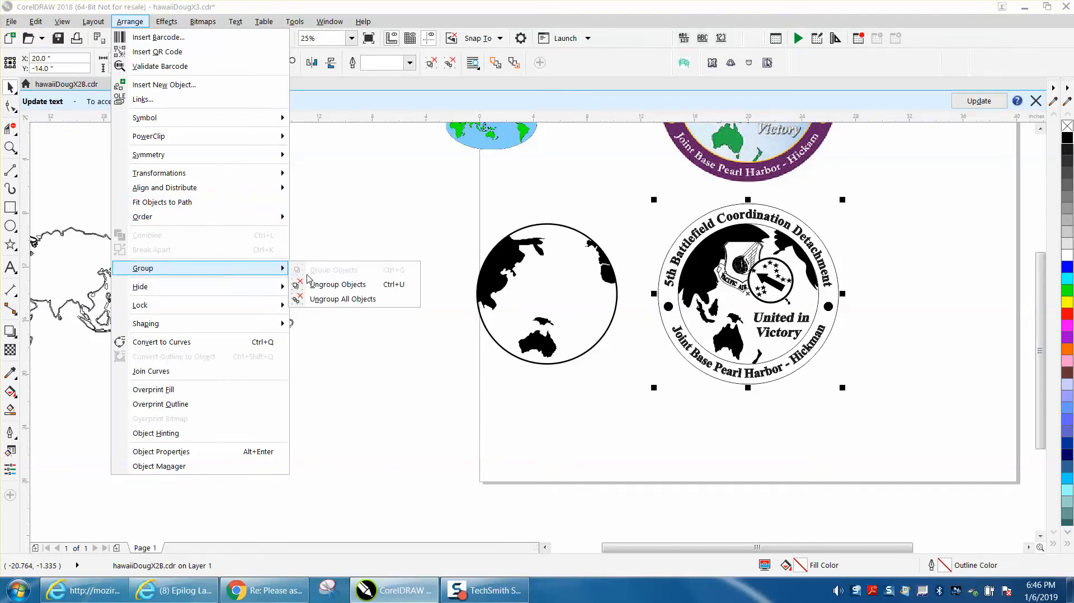
click(450, 285)
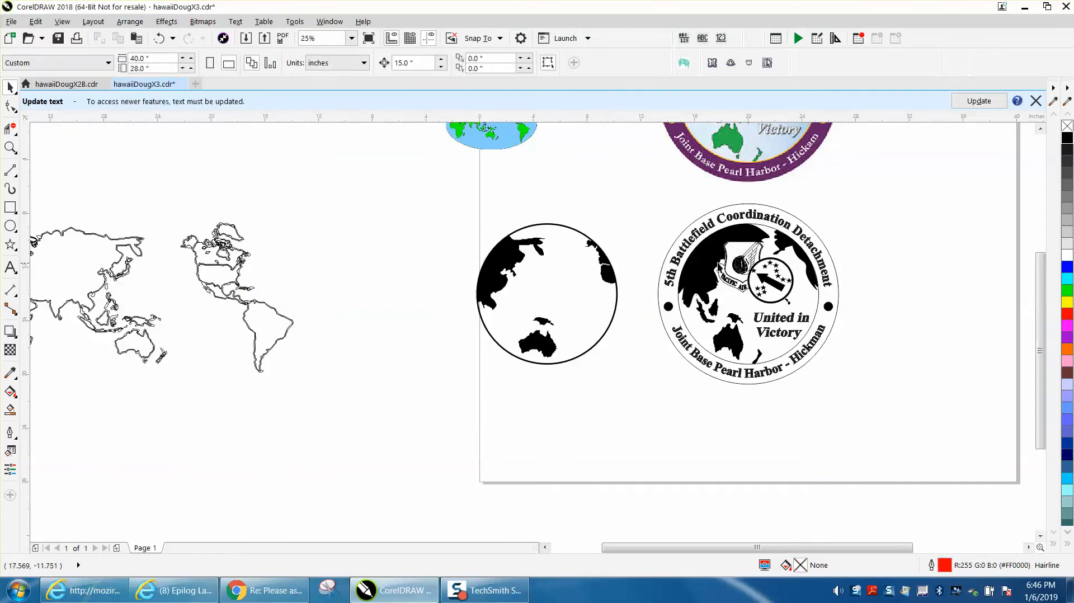
Delete the border circles and the large Asian landmass from the ungrouped seal
click(719, 255)
key(Delete)
click(718, 261)
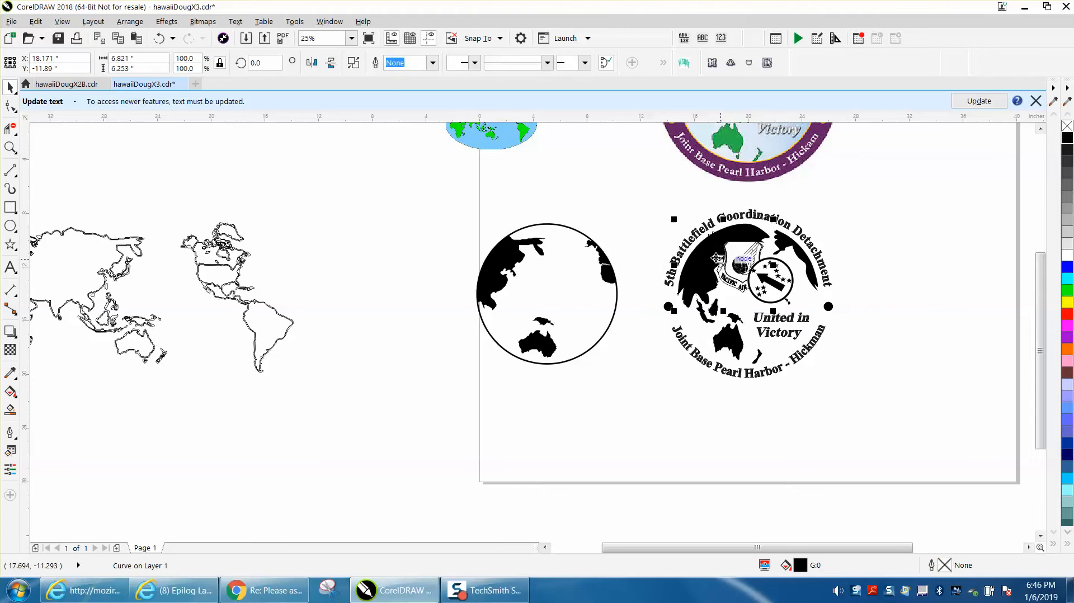
key(Delete)
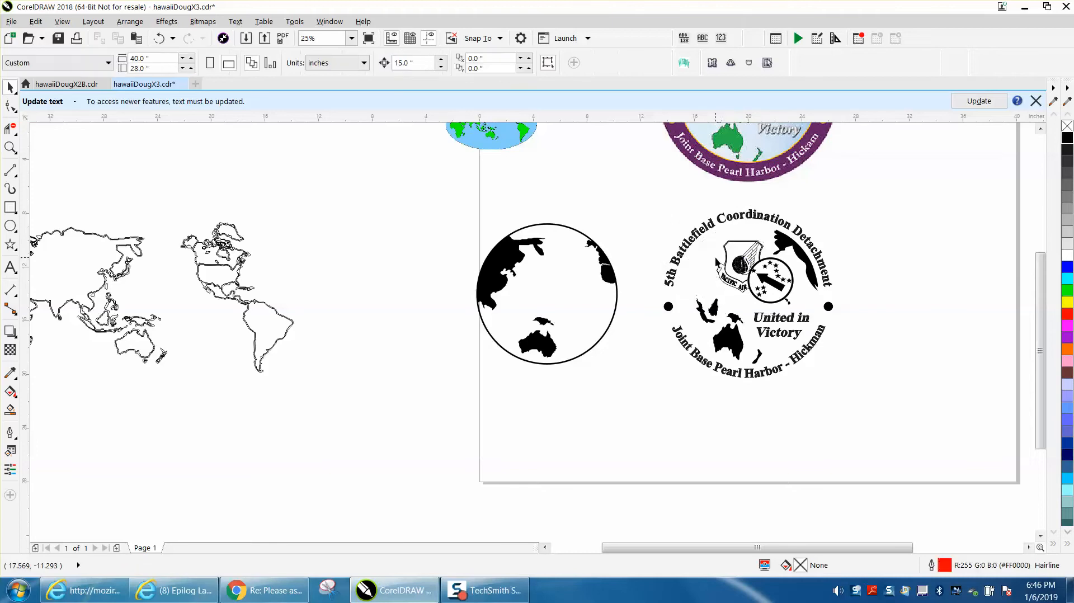
Delete the seal's upper and lower curved lettering and the Alaska part of its North American landmass
click(707, 231)
key(Delete)
click(693, 351)
key(Delete)
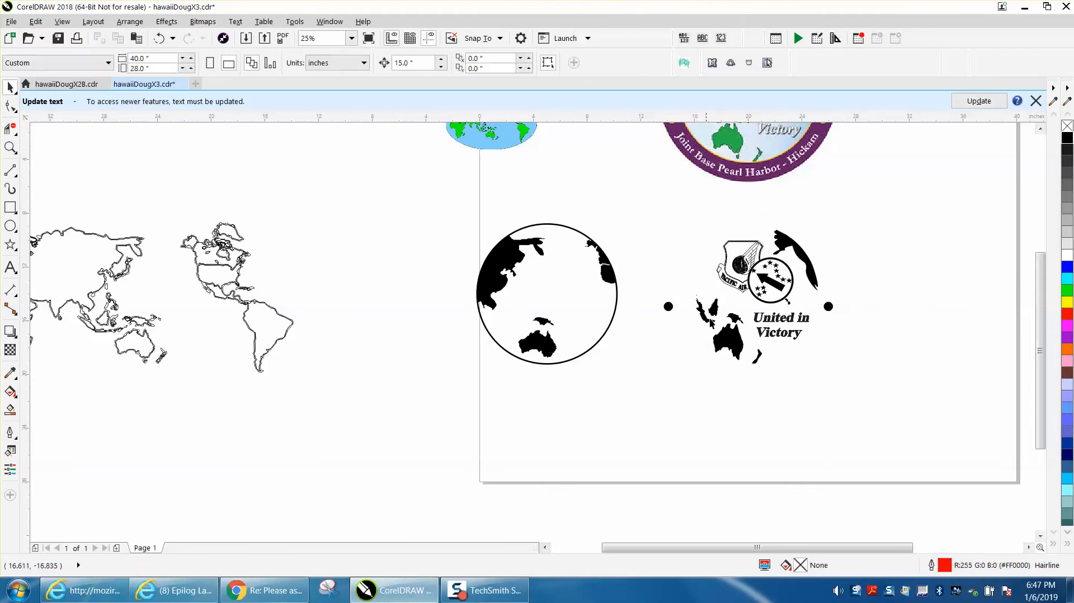
click(784, 242)
key(Delete)
Move the Pacific Air Forces shield and the round star-and-arrow emblem together 15 inches left onto the new globe
drag(704, 232, 798, 308)
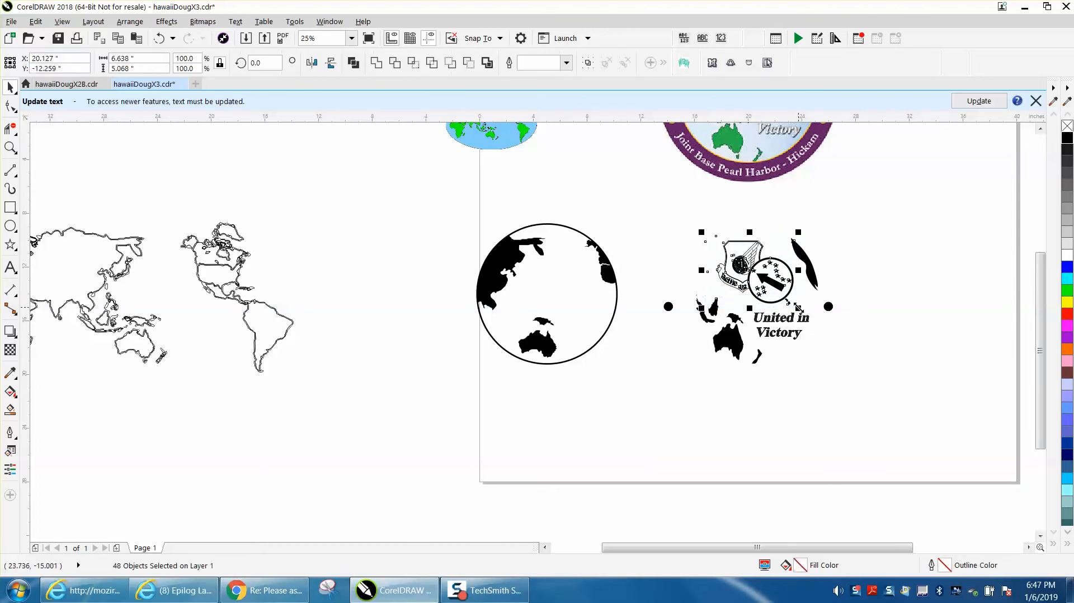
key(Left)
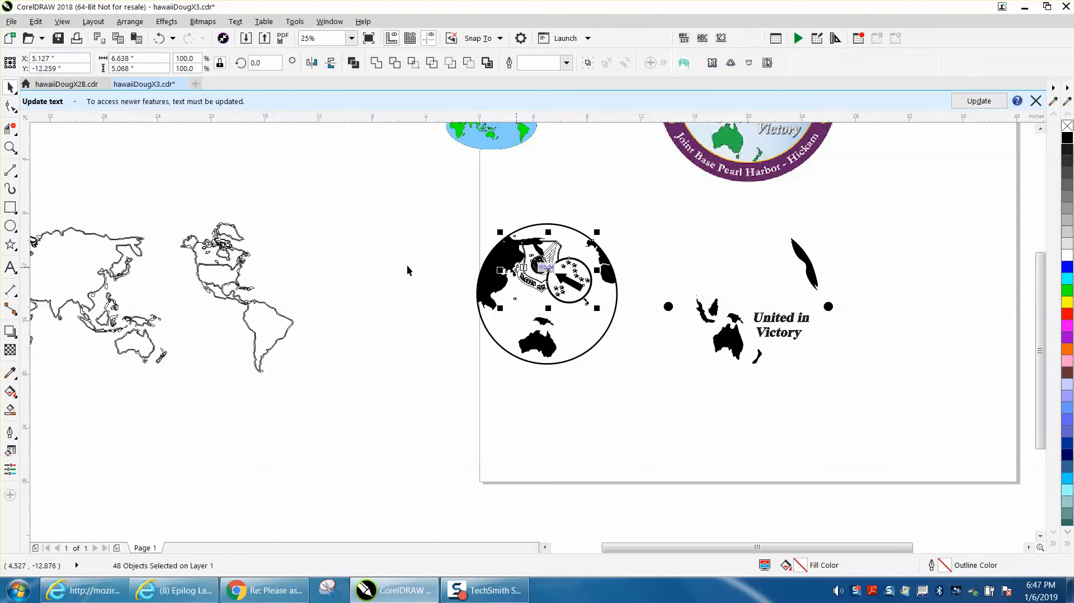
click(10, 148)
drag(486, 221, 699, 363)
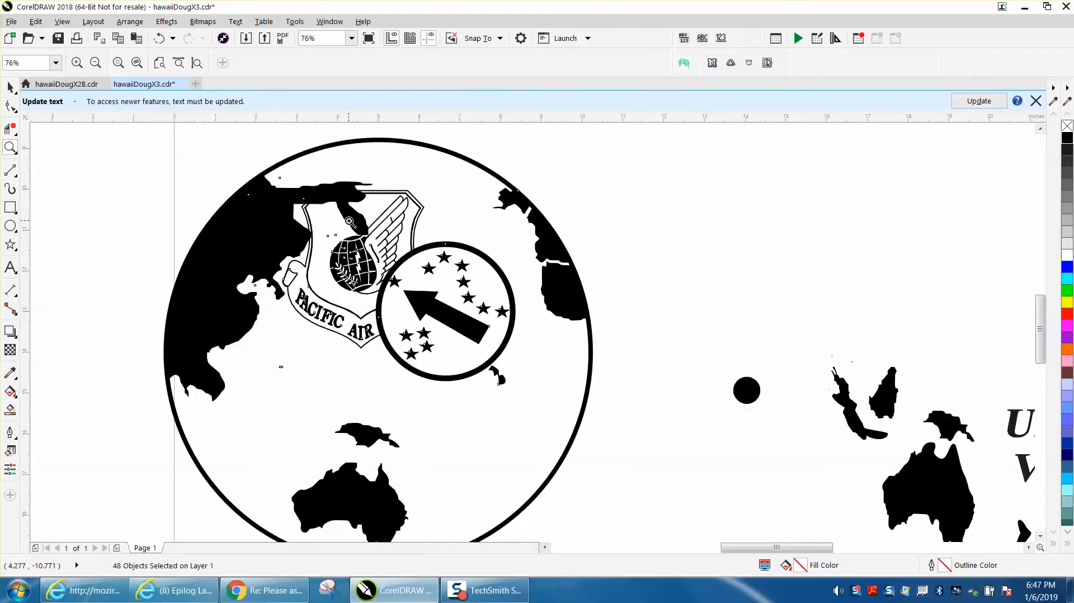
click(9, 91)
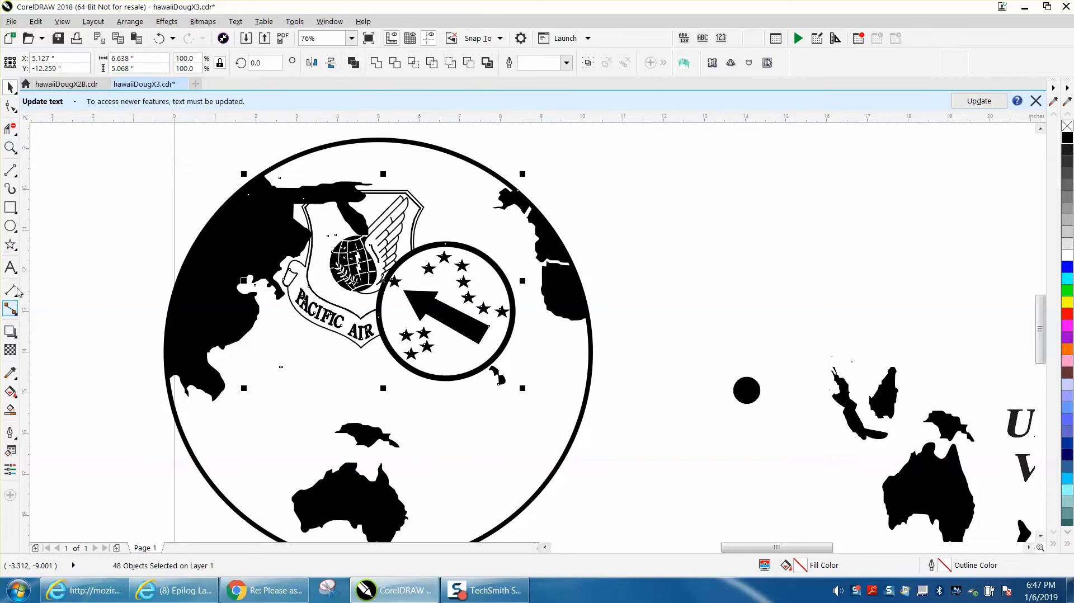
Delete the Asian landmass nodes that overlap the Pacific Air Forces shield and raise the remaining northern edge to the shield's top
click(10, 107)
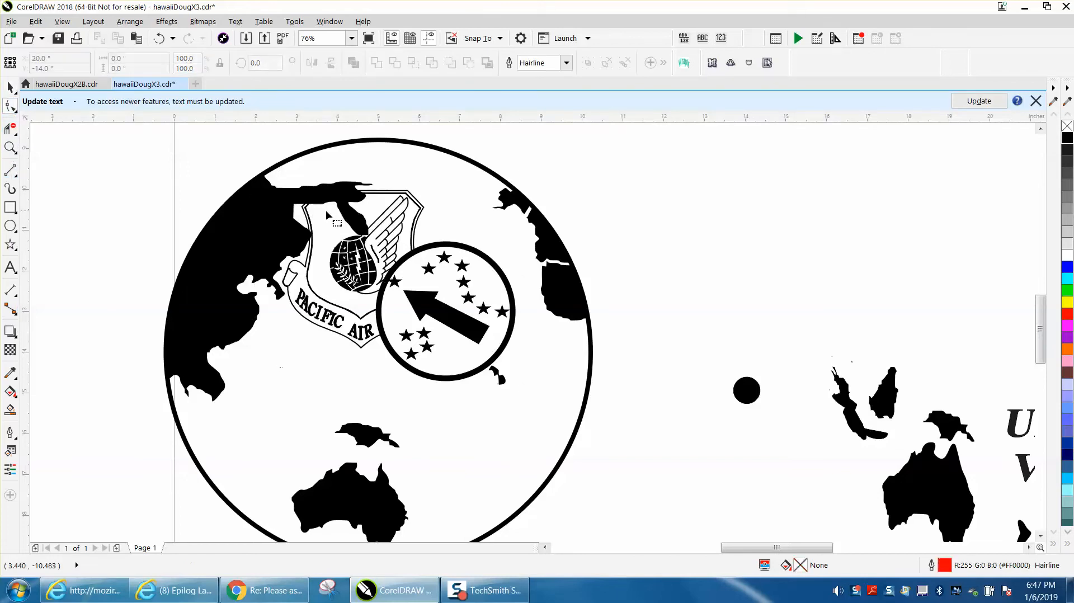
click(343, 215)
drag(374, 208, 314, 247)
key(Delete)
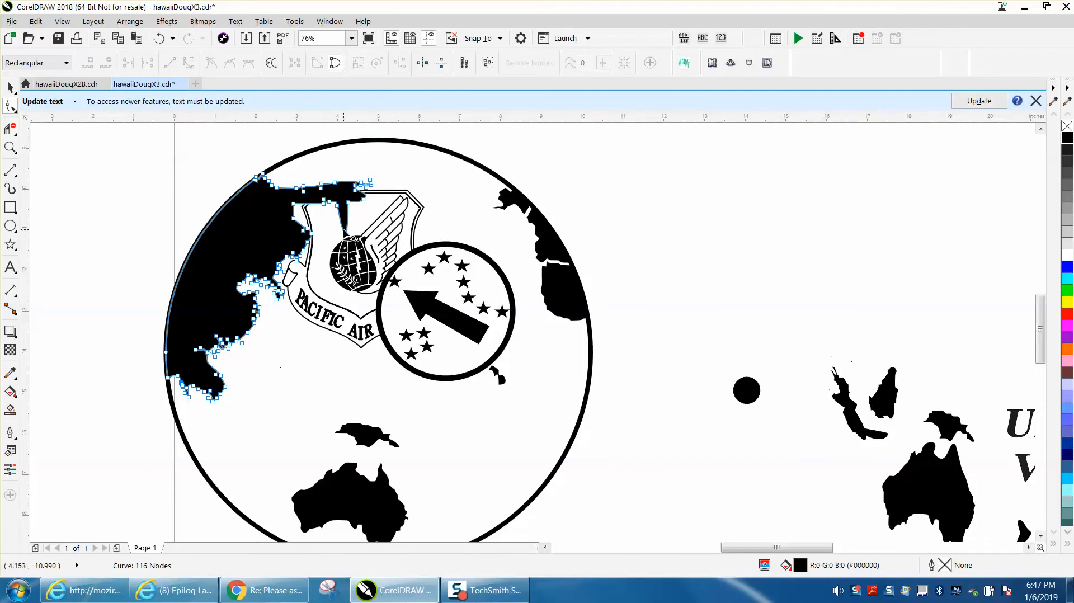
drag(374, 189, 343, 192)
key(Delete)
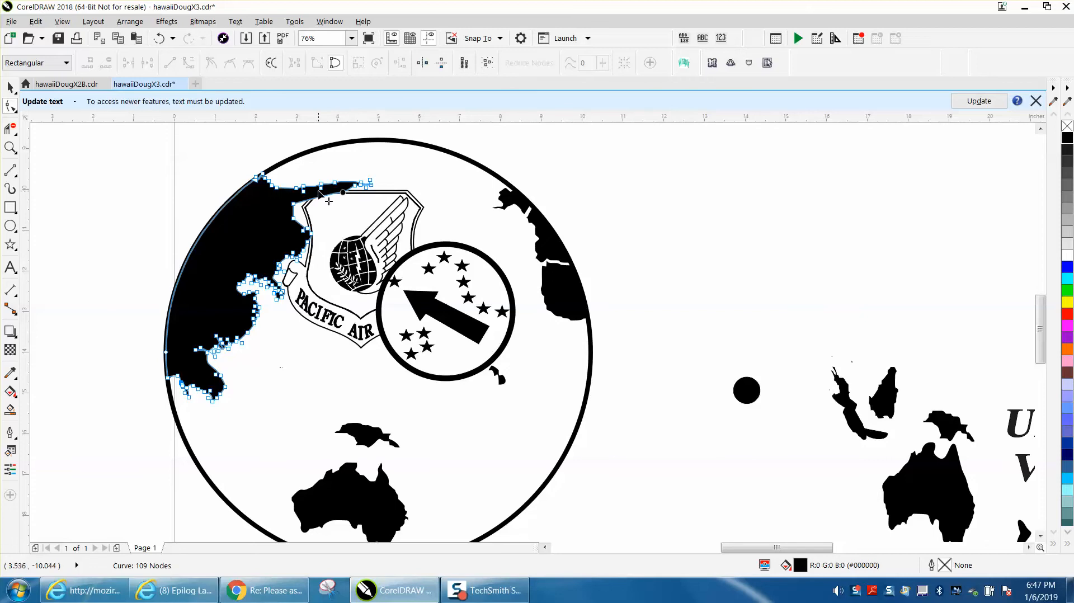
drag(319, 195, 319, 191)
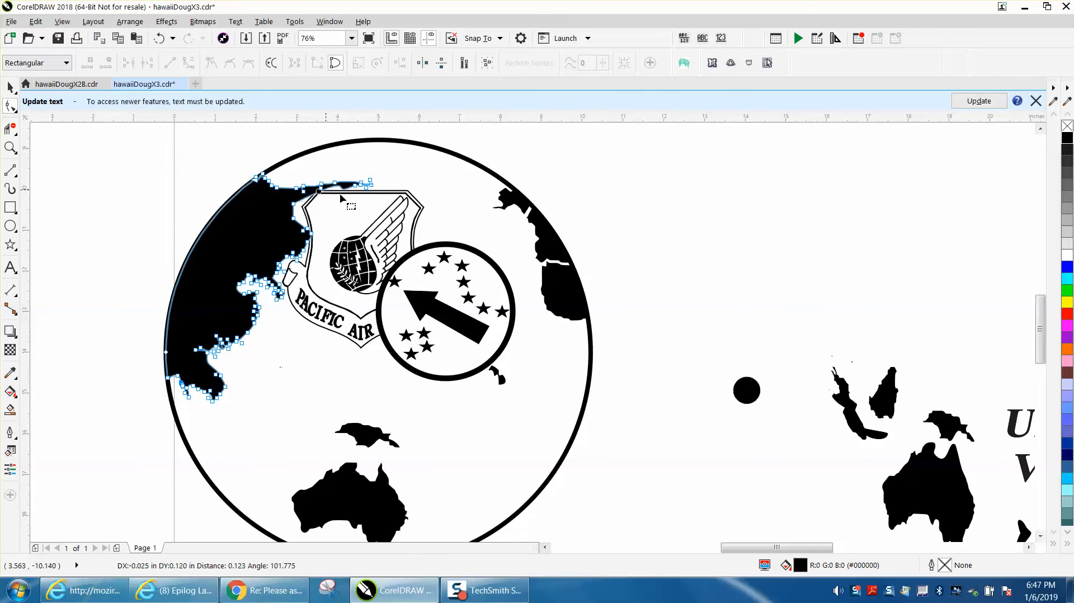
Delete the leftover landmasses, the two dots and the "United in Victory" lettering of the ungrouped black-and-white seal
scroll(424, 216, down, 2)
scroll(609, 238, down, 2)
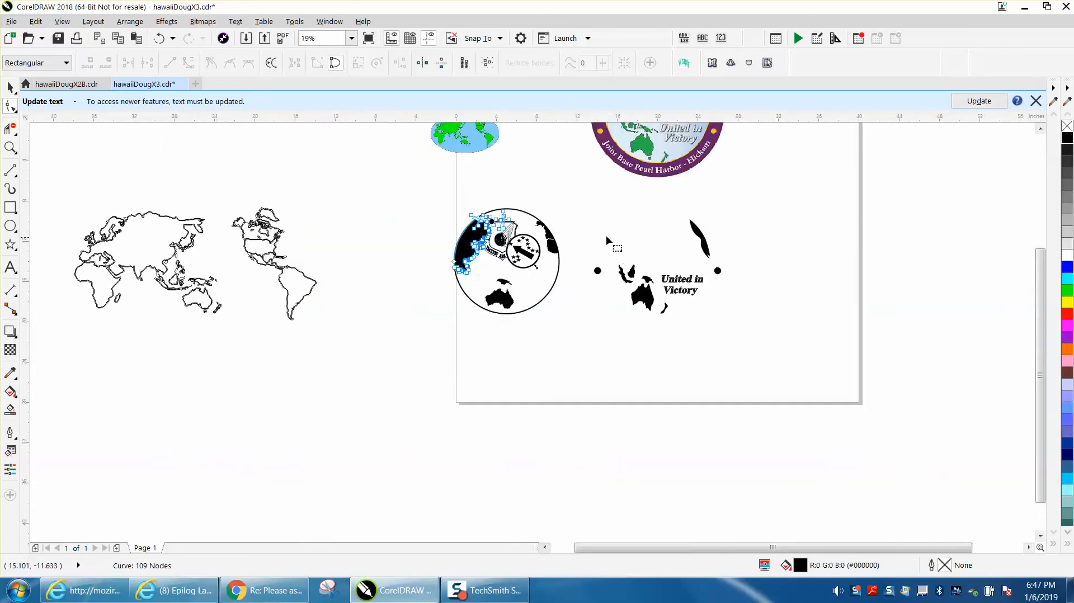
scroll(837, 252, up, 3)
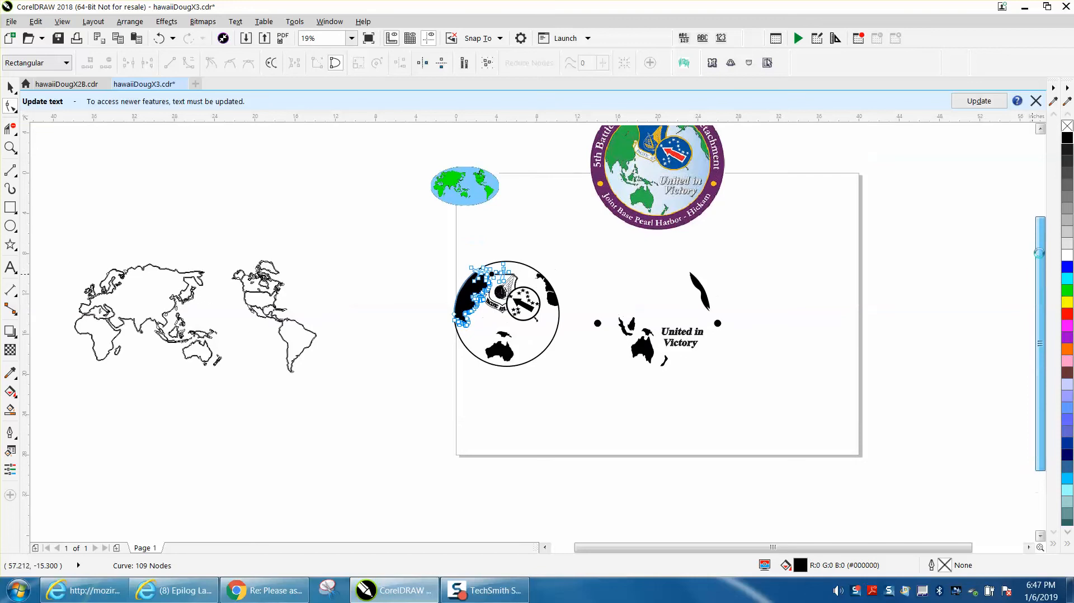
scroll(649, 177, up, 2)
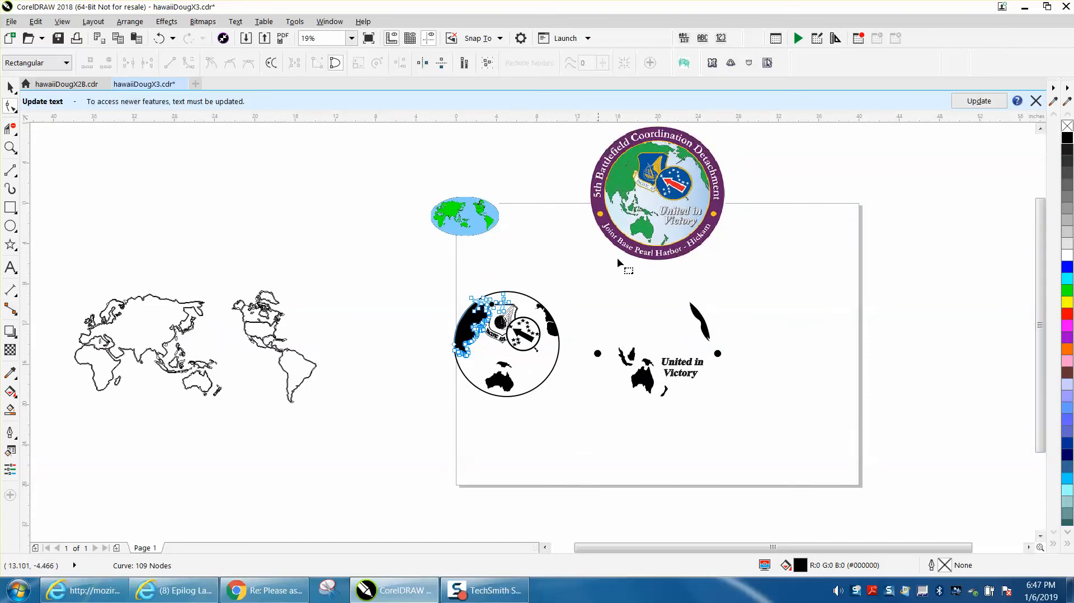
click(10, 87)
drag(589, 267, 629, 323)
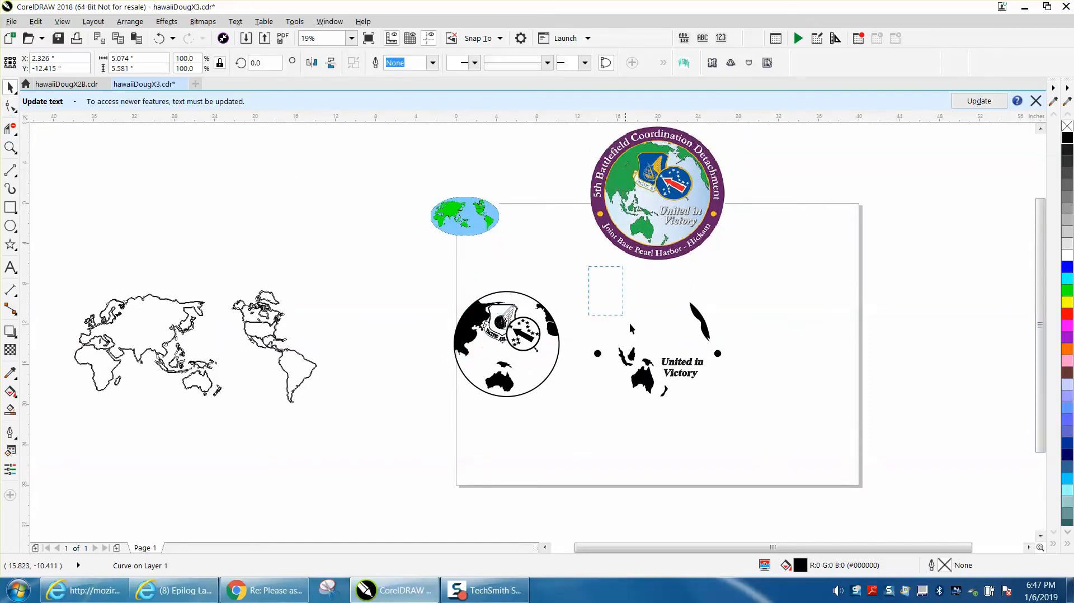
drag(767, 408, 768, 408)
key(Delete)
Centre the full-colour seal image on the page, beside the new globe
click(671, 253)
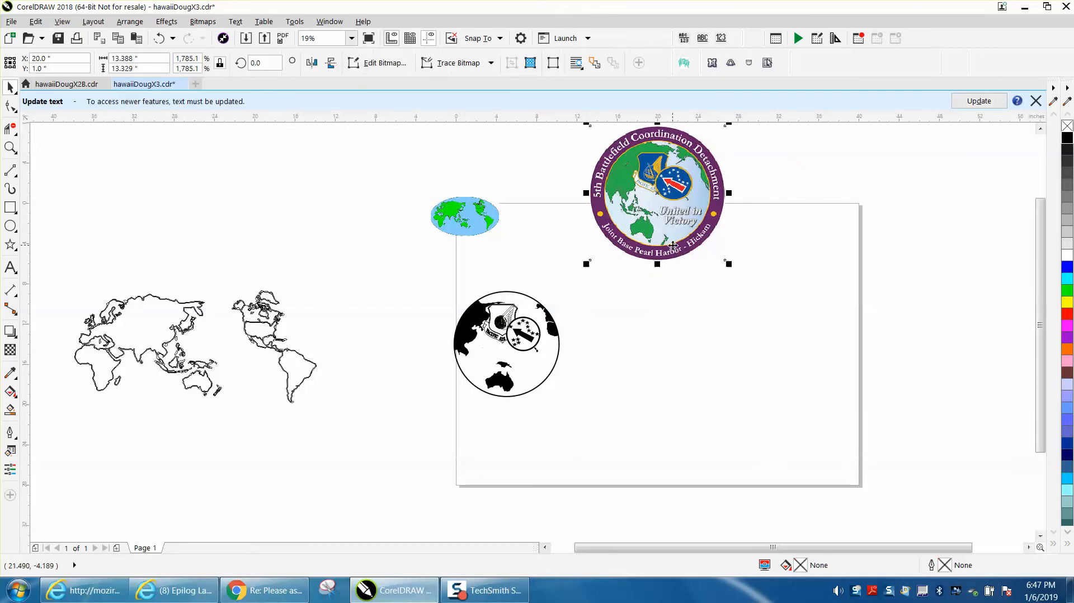
key(p)
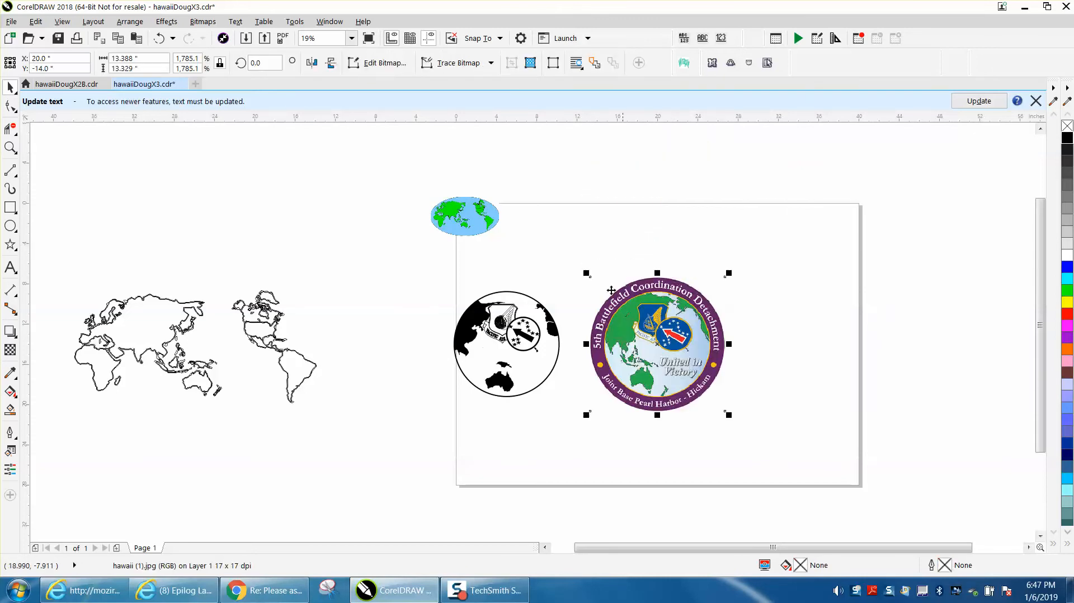
click(10, 147)
drag(414, 284, 843, 415)
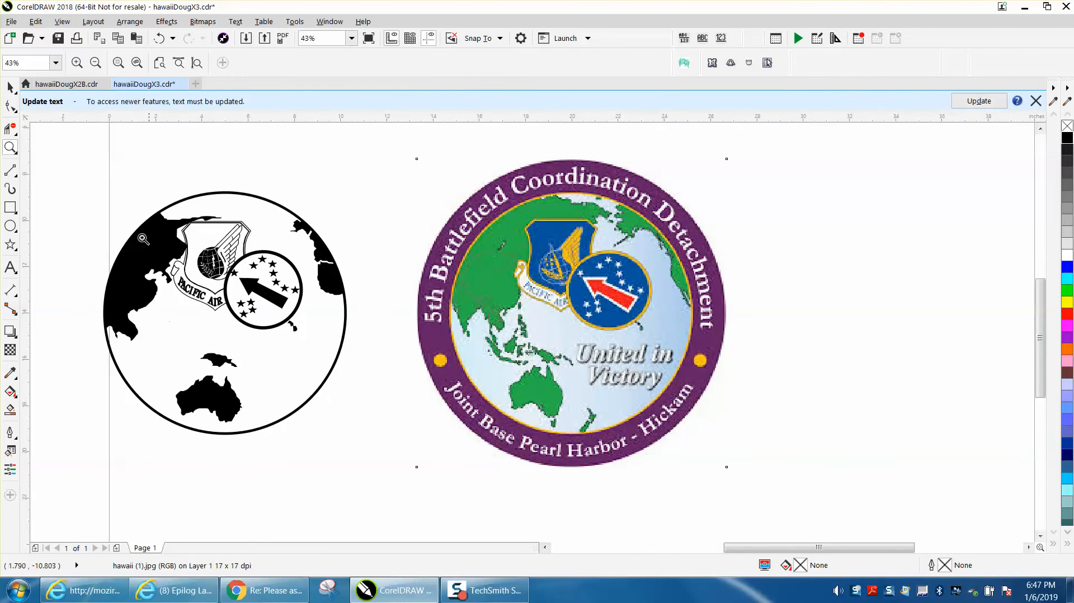
Move the northern nodes of the black Asian landmass up past the globe's circle
click(10, 106)
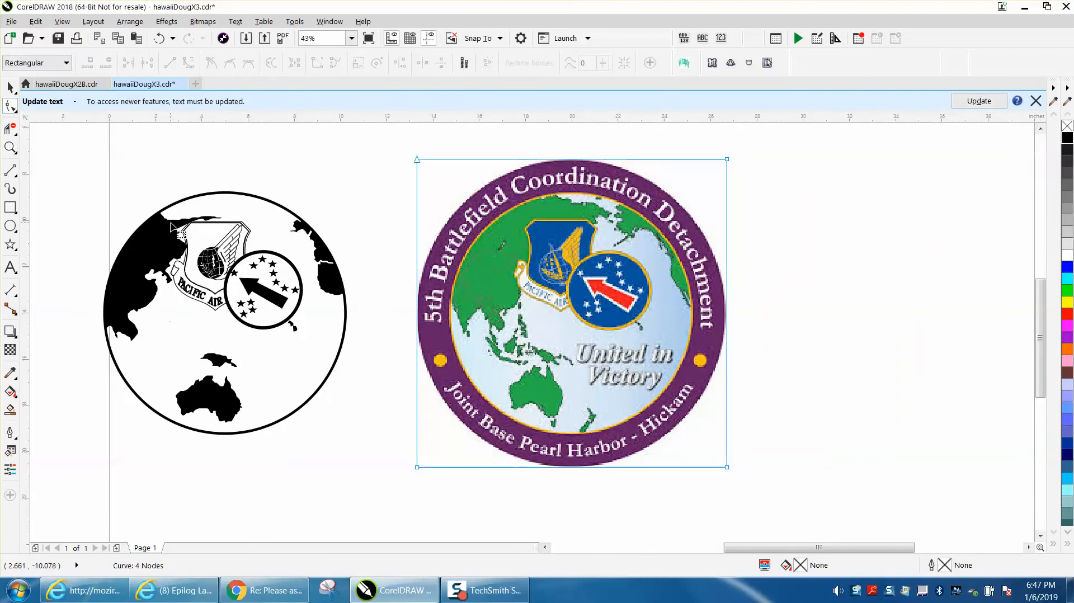
click(173, 227)
drag(144, 201, 225, 193)
click(159, 38)
drag(134, 163, 209, 203)
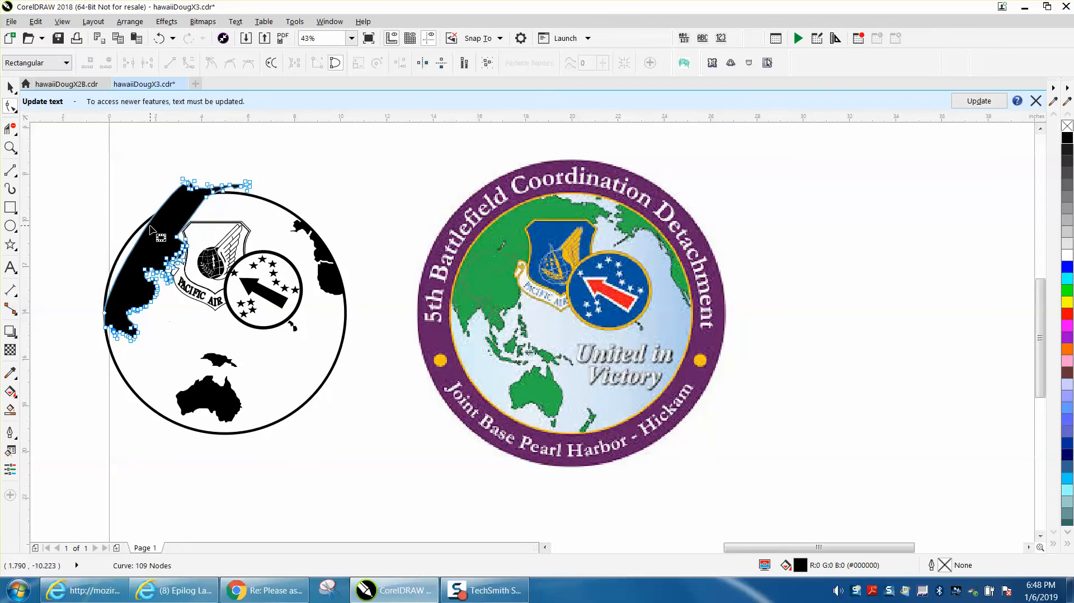
click(160, 38)
click(242, 183)
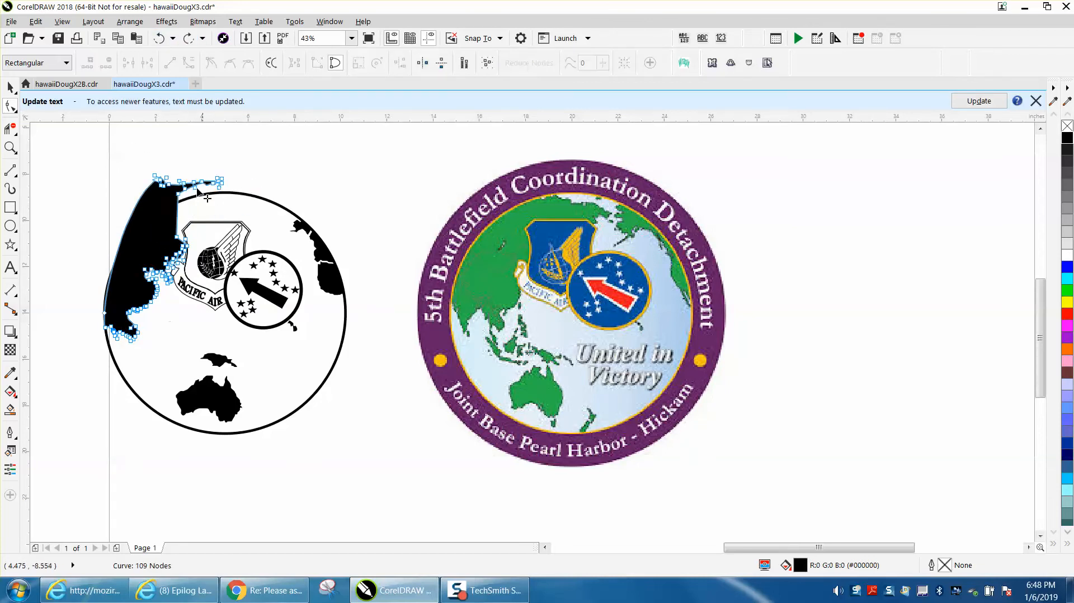
Delete the small nodes at the Asian landmass's northeastern tip and place the remaining tip node on the globe's circle
mouse_move(178, 195)
mouse_down()
mouse_move(214, 197)
mouse_move(222, 184)
mouse_move(242, 199)
mouse_move(257, 174)
mouse_move(250, 204)
mouse_up()
key(Delete)
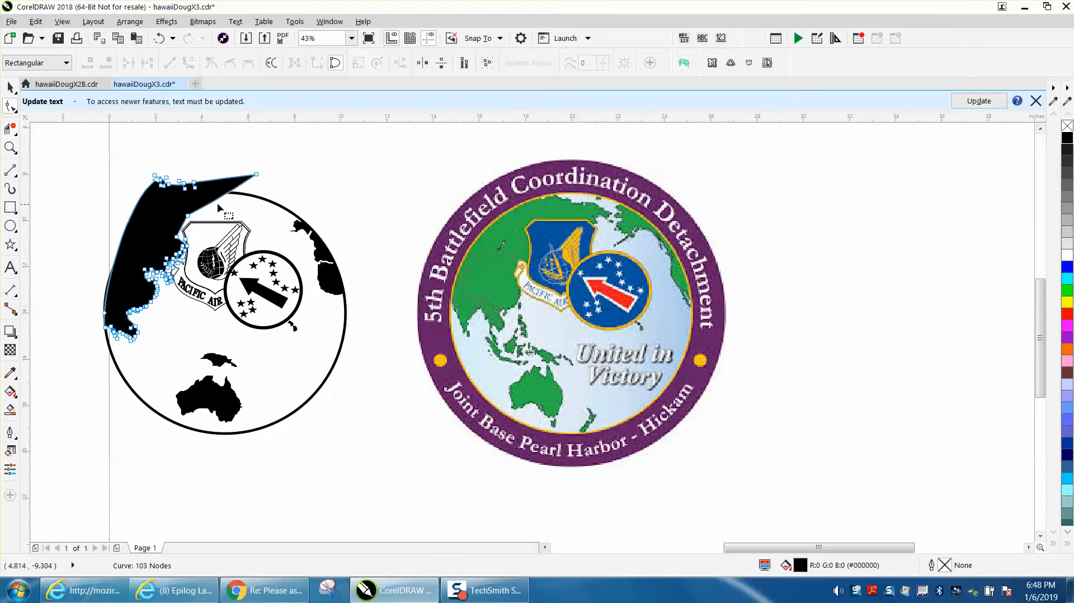
drag(257, 174, 251, 200)
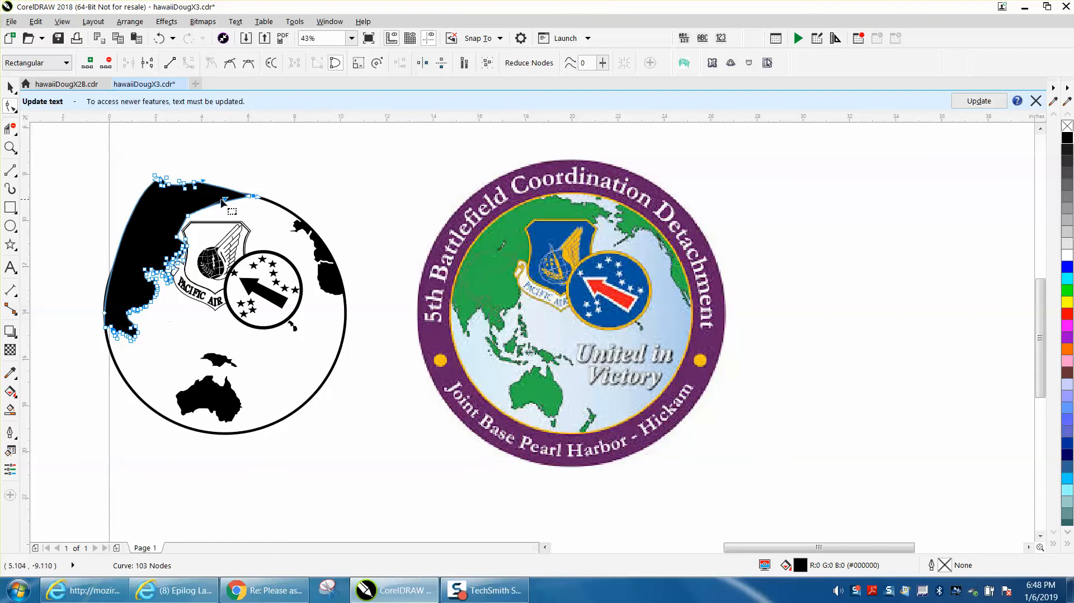
Delete the jagged nodes along the northern edge of the Asian landmass above the globe
click(10, 147)
drag(137, 169, 314, 261)
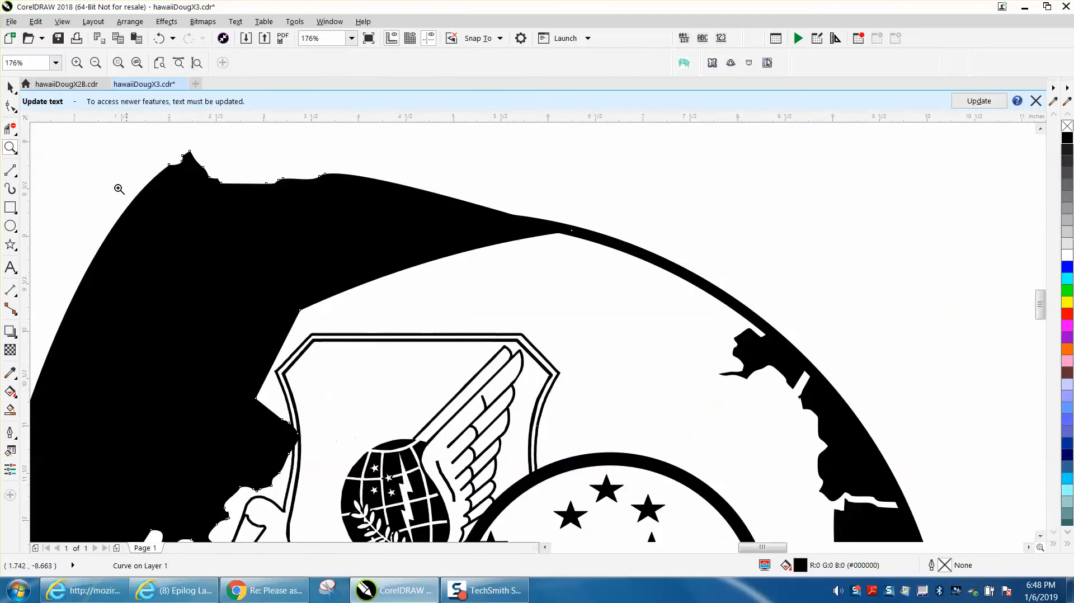
click(10, 105)
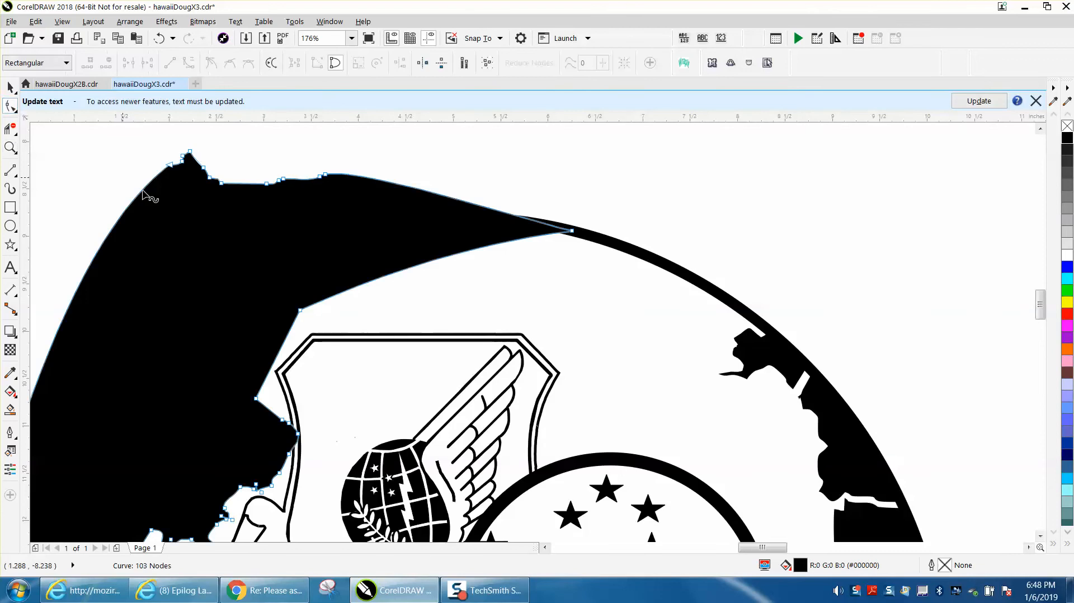
drag(155, 149, 348, 217)
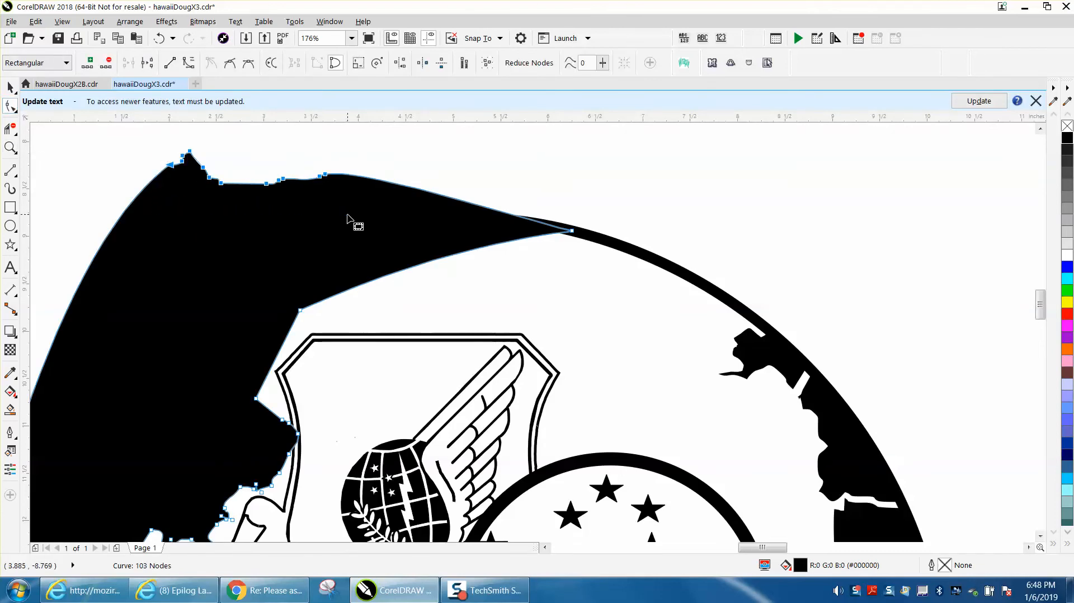
key(Delete)
Add a node on the Asian landmass's outer western edge and bend the curve to follow the globe's circle
scroll(347, 224, down, 2)
drag(206, 219, 303, 238)
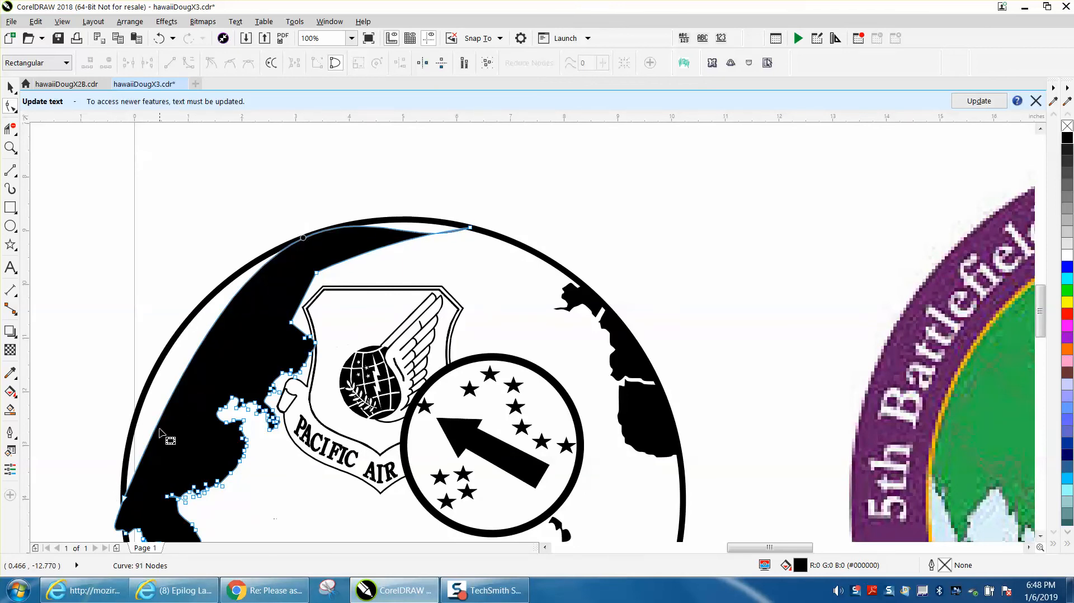
click(177, 382)
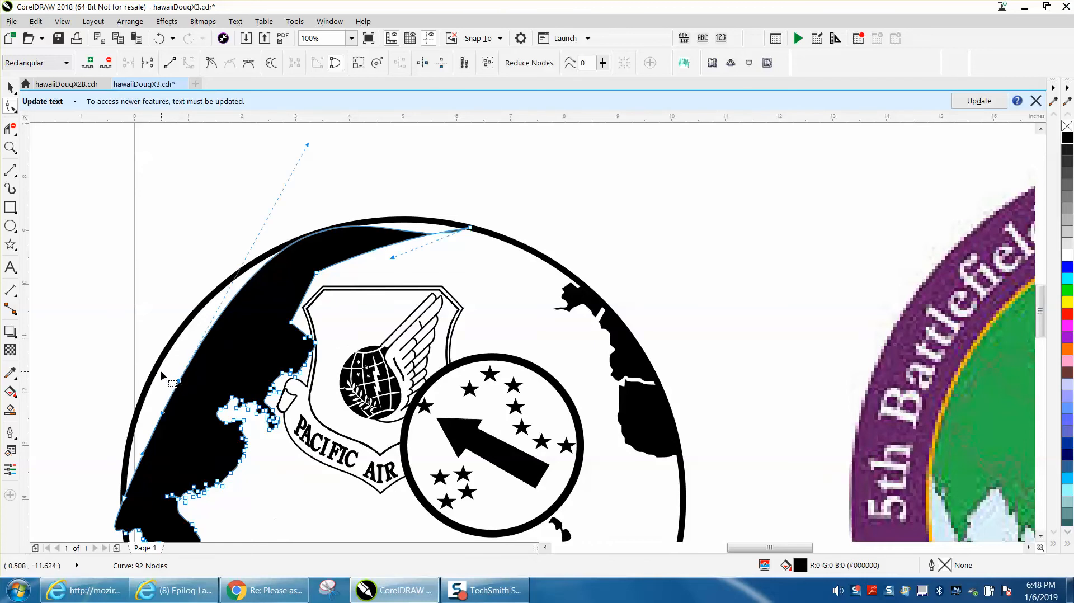
drag(190, 386, 168, 373)
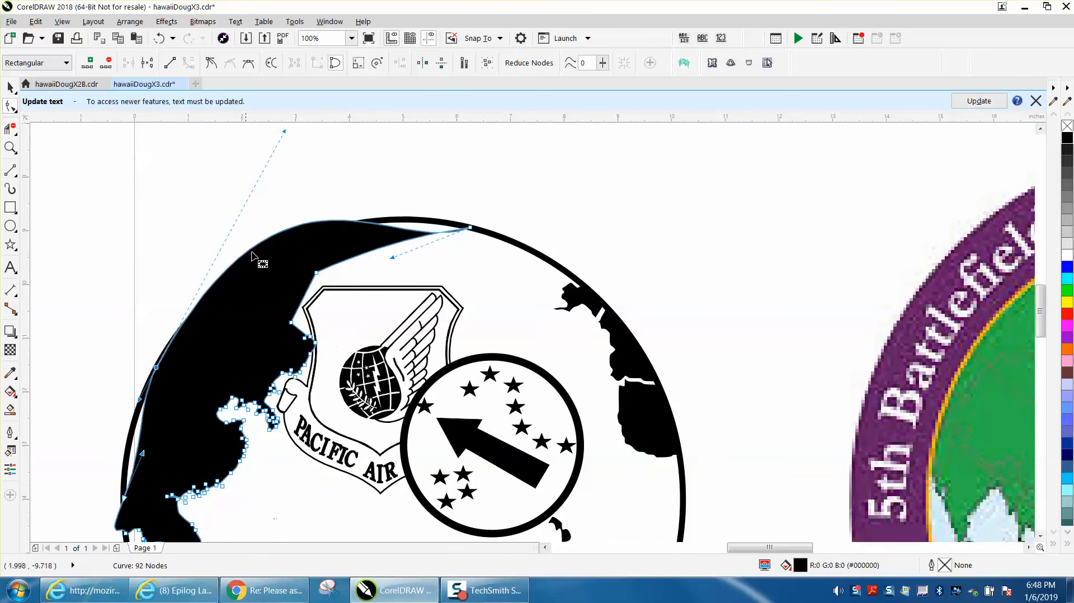
drag(285, 133, 317, 150)
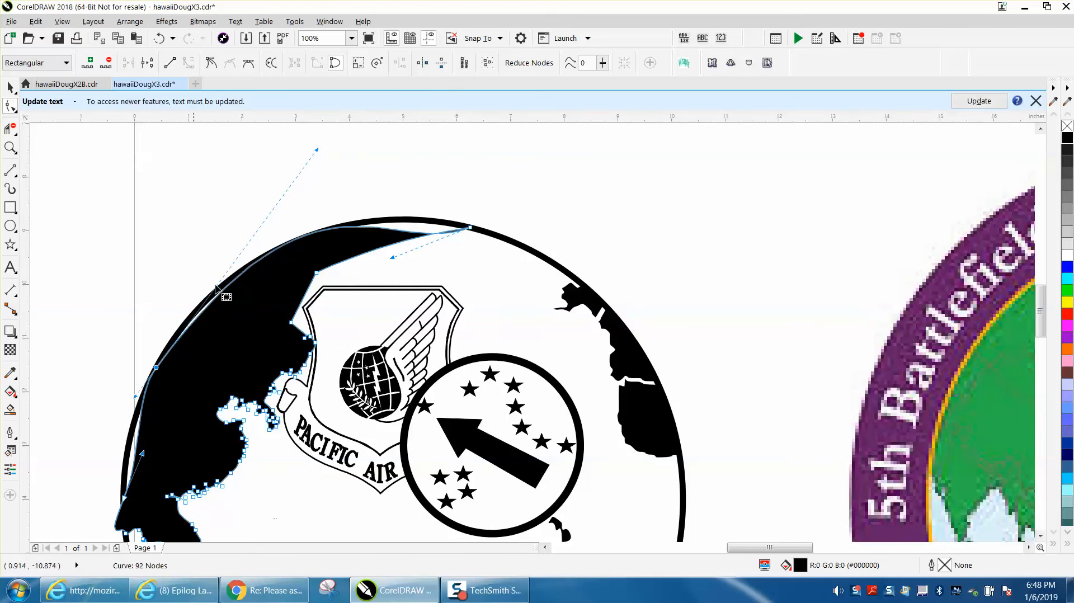
drag(318, 151, 299, 170)
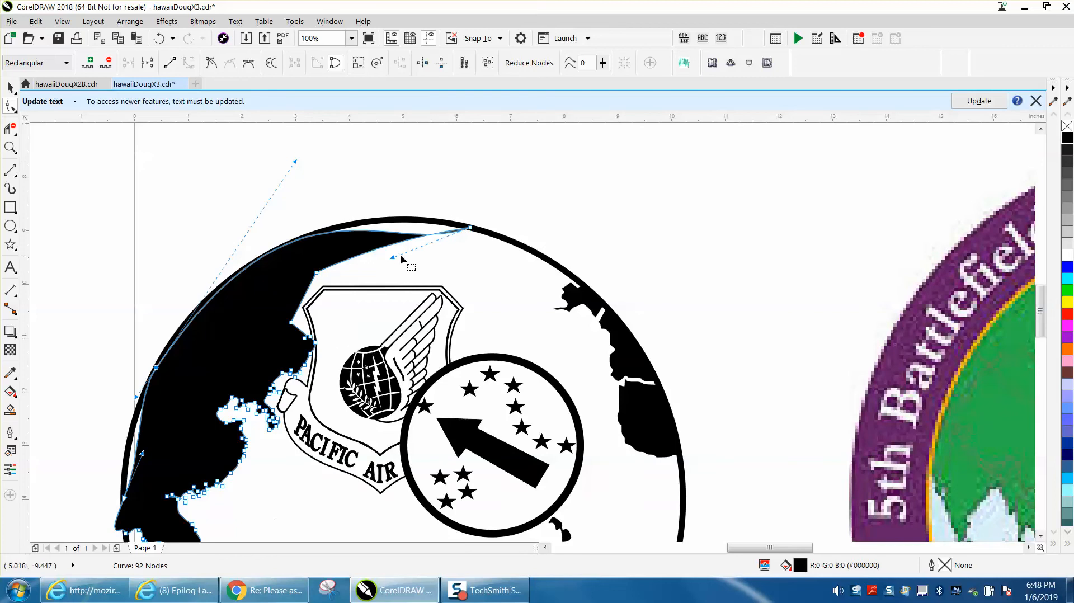
Reshape the Asian landmass's pointed northeastern tip into a broad, rounded end below the globe's circle
drag(393, 259, 454, 271)
click(421, 242)
scroll(448, 268, down, 2)
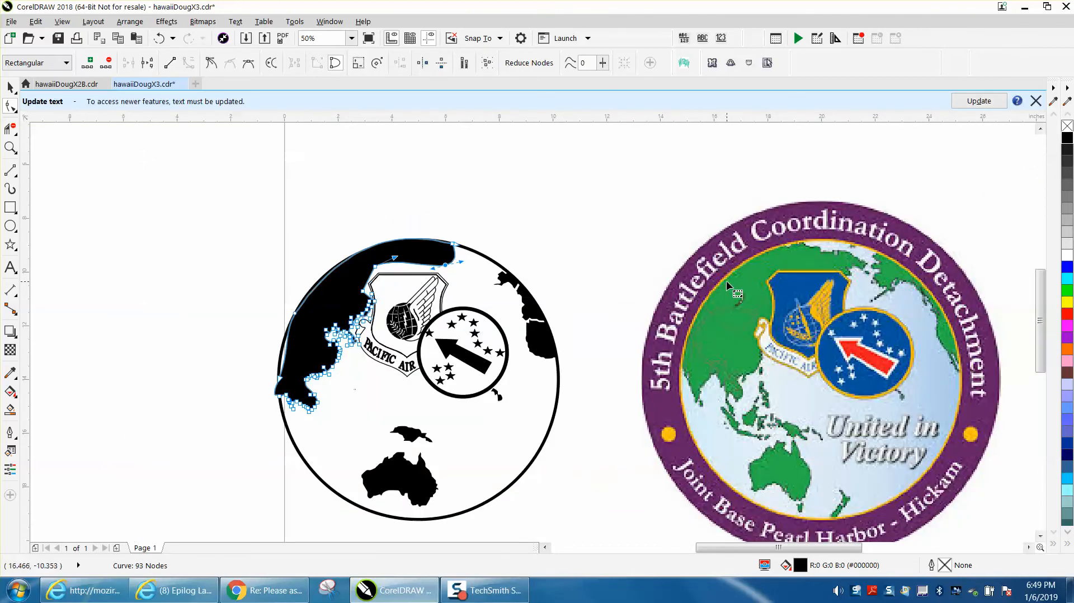
Centre the whole black-and-white globe with its emblems on the page, over the full-colour seal
click(10, 88)
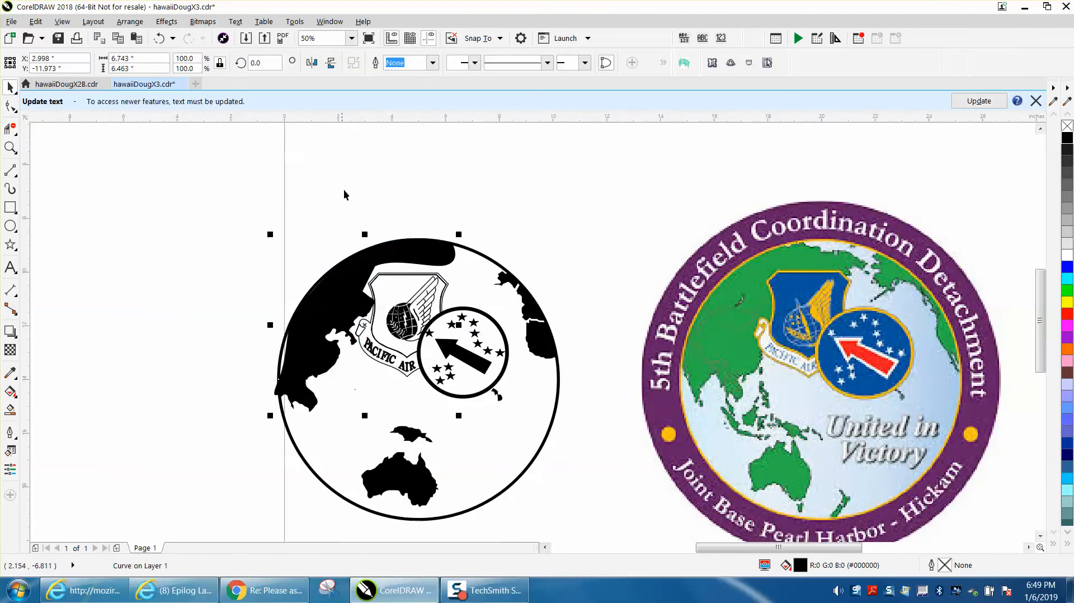
click(814, 308)
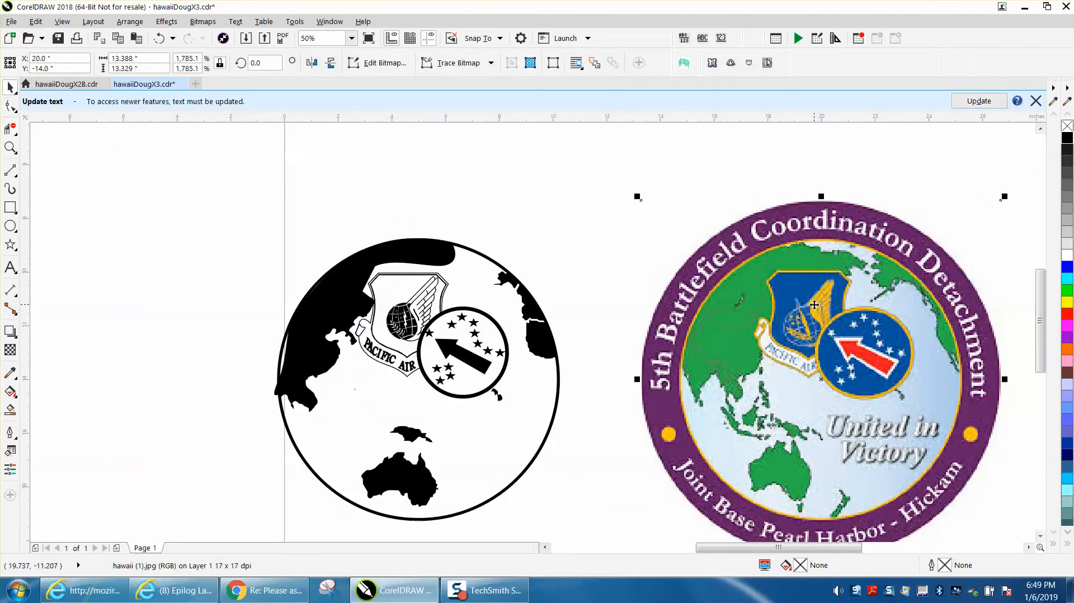
drag(247, 231, 576, 495)
drag(616, 523, 620, 522)
key(p)
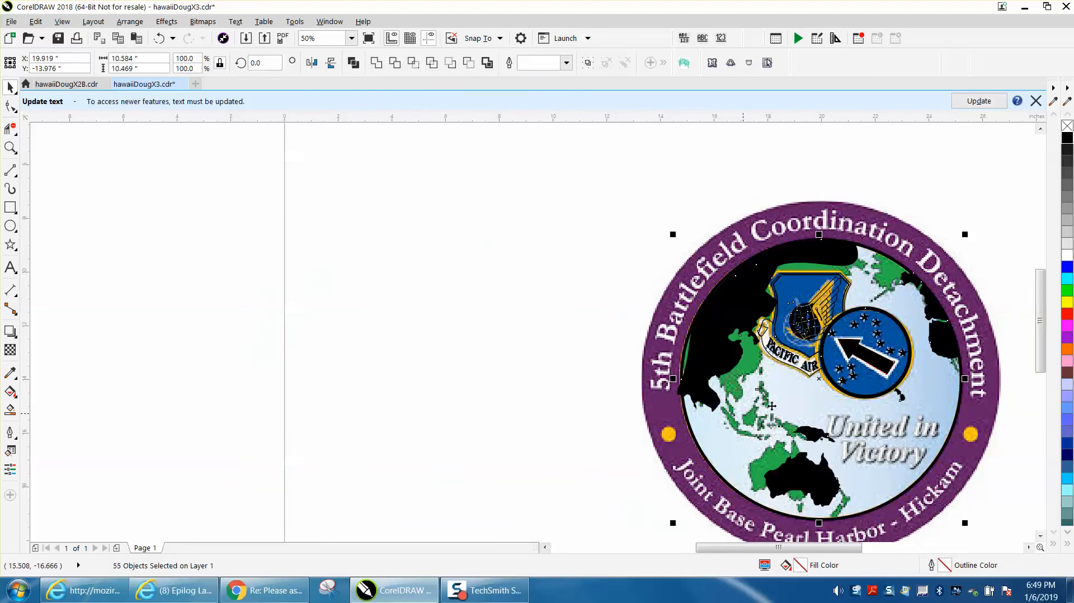
Reshape the Asian landmass's western edge so it fills the gap along the globe's circle
click(9, 148)
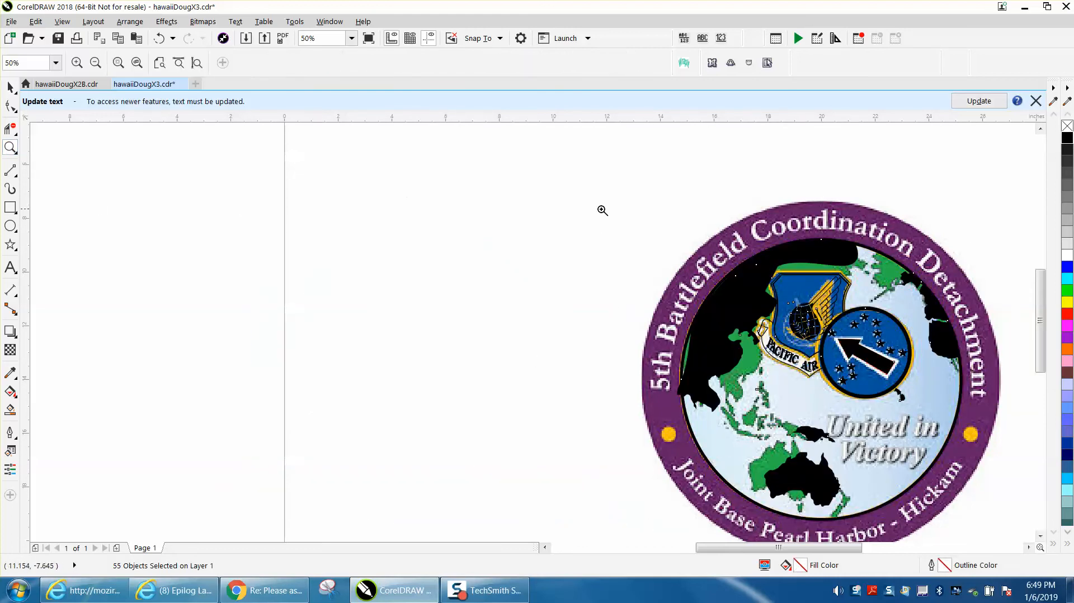
drag(703, 196, 1068, 434)
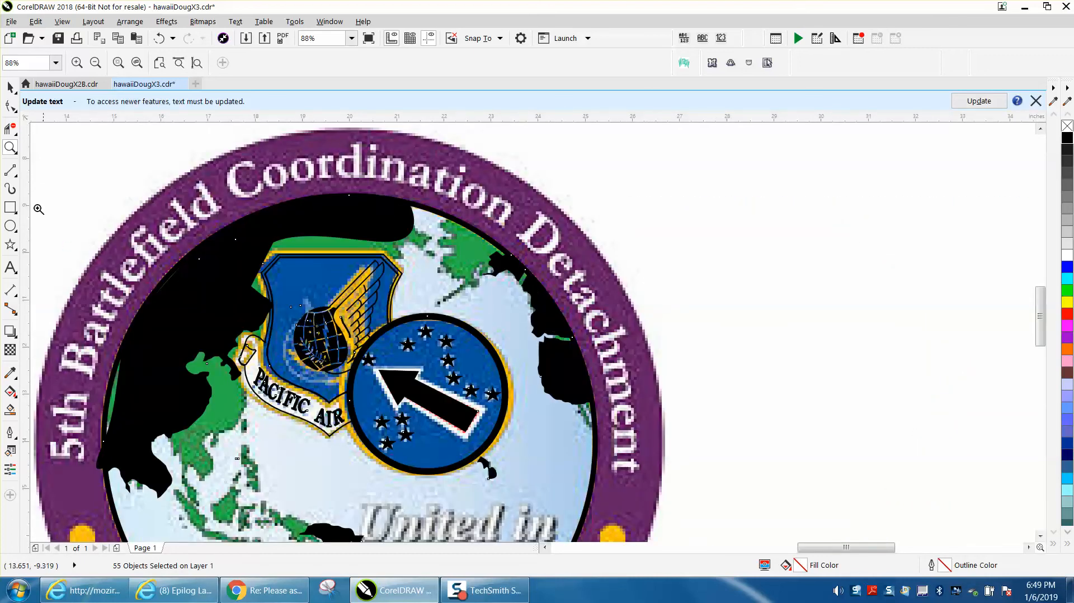
click(10, 106)
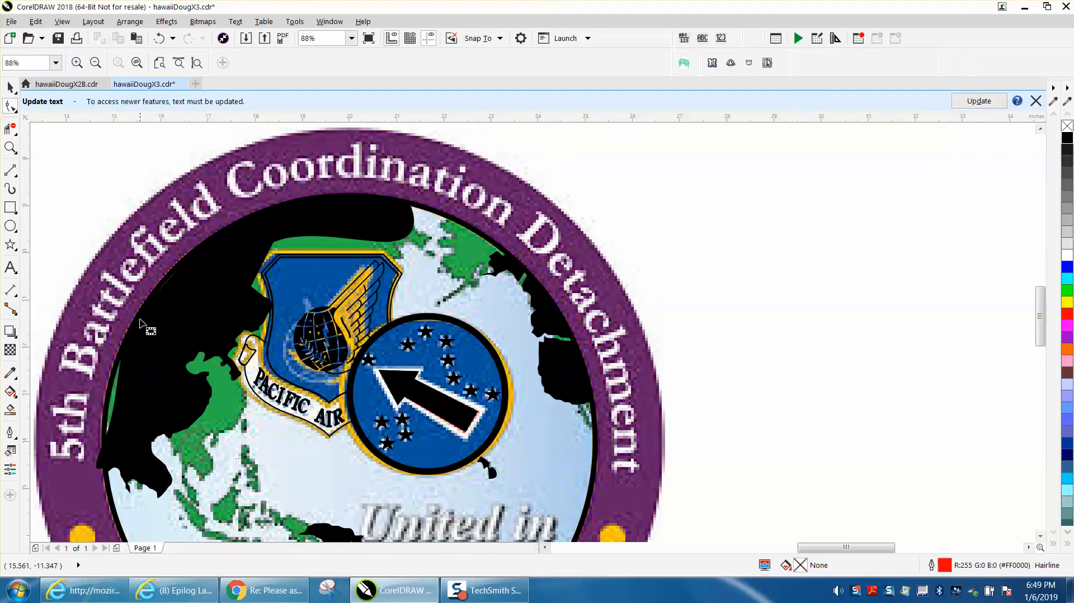
click(123, 394)
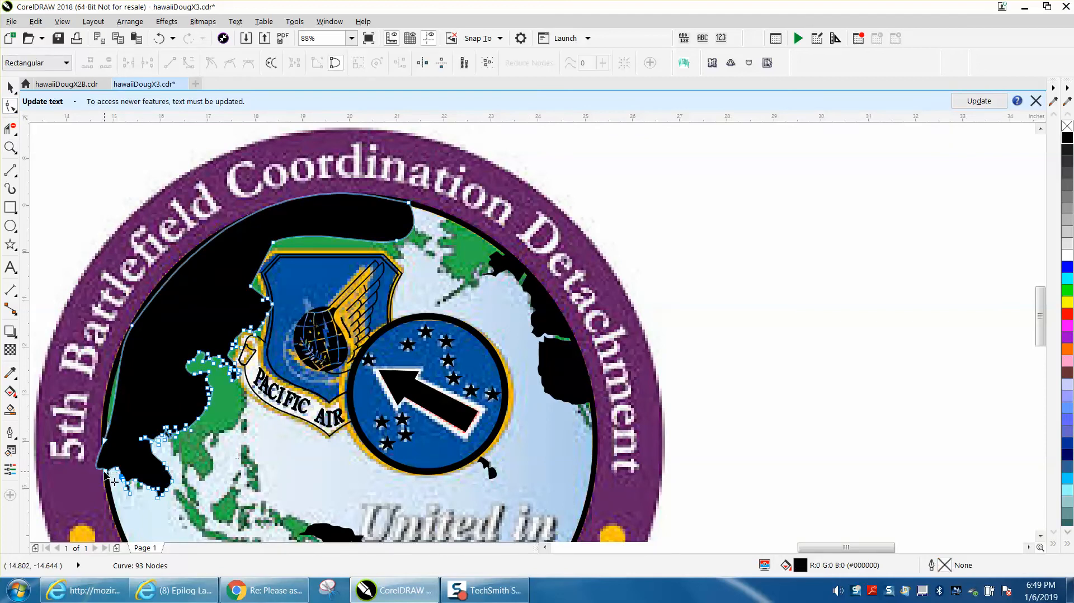
click(106, 440)
drag(121, 412, 108, 402)
Lower the Asian landmass's northern coastline to the shield's top and reshape its eastern end with added nodes to match the green coast
drag(397, 241, 405, 246)
drag(306, 233, 308, 248)
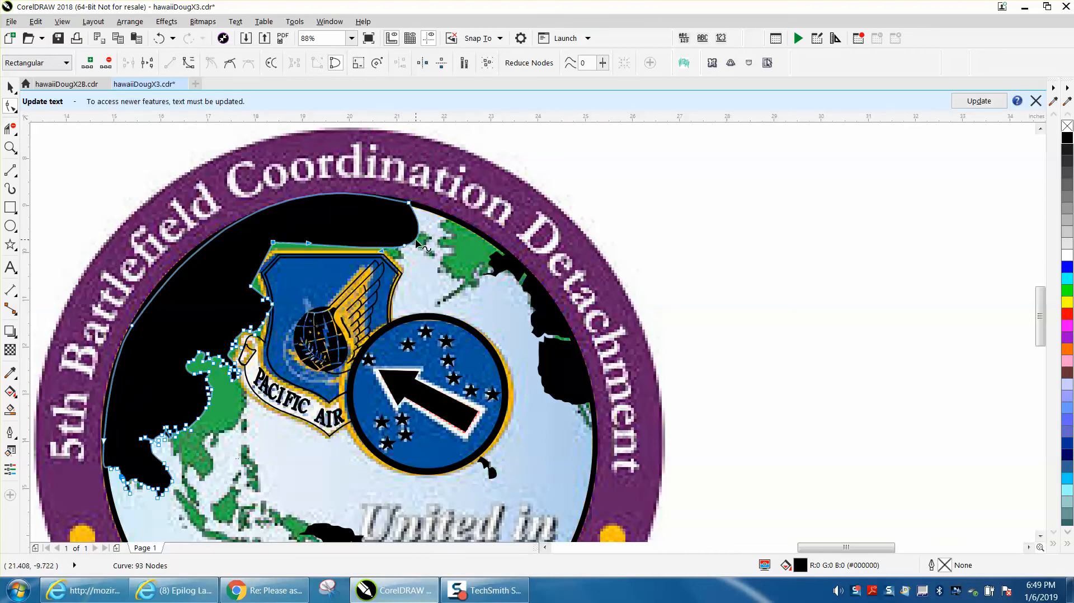
double_click(416, 229)
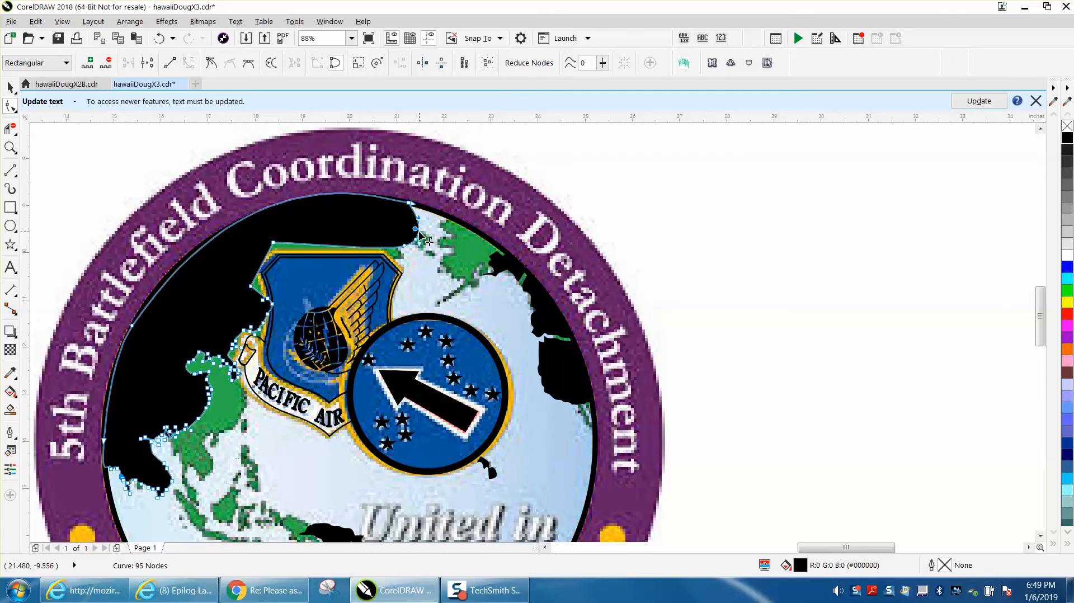
drag(419, 230, 433, 248)
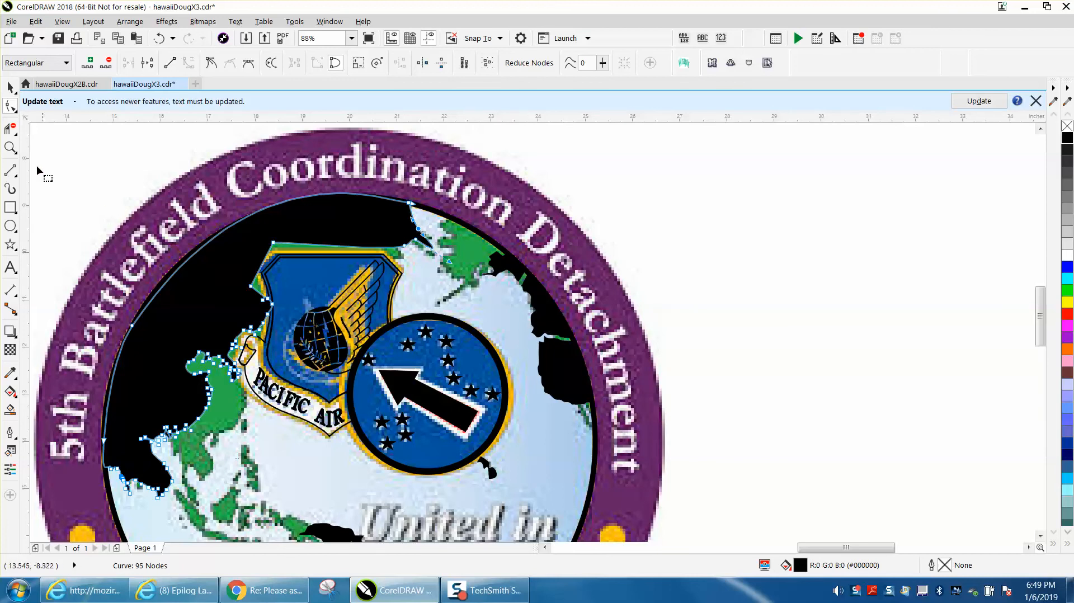
Extend the lower end of the upper North American piece with its nodes to close the gap to the coastal piece below
click(10, 148)
click(545, 299)
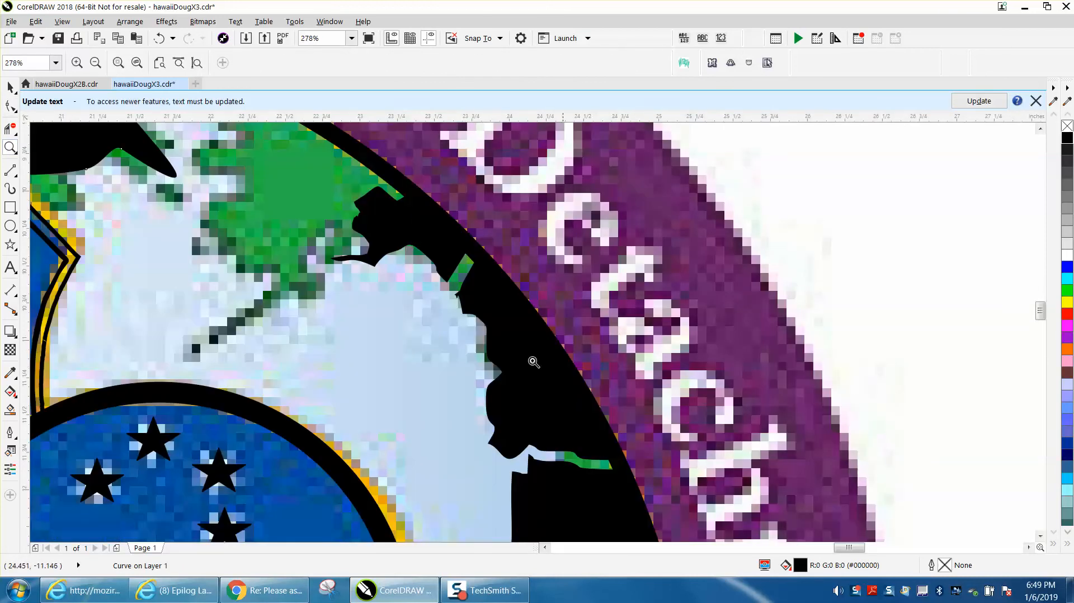
click(10, 106)
click(445, 274)
drag(445, 283, 466, 304)
drag(470, 250, 482, 264)
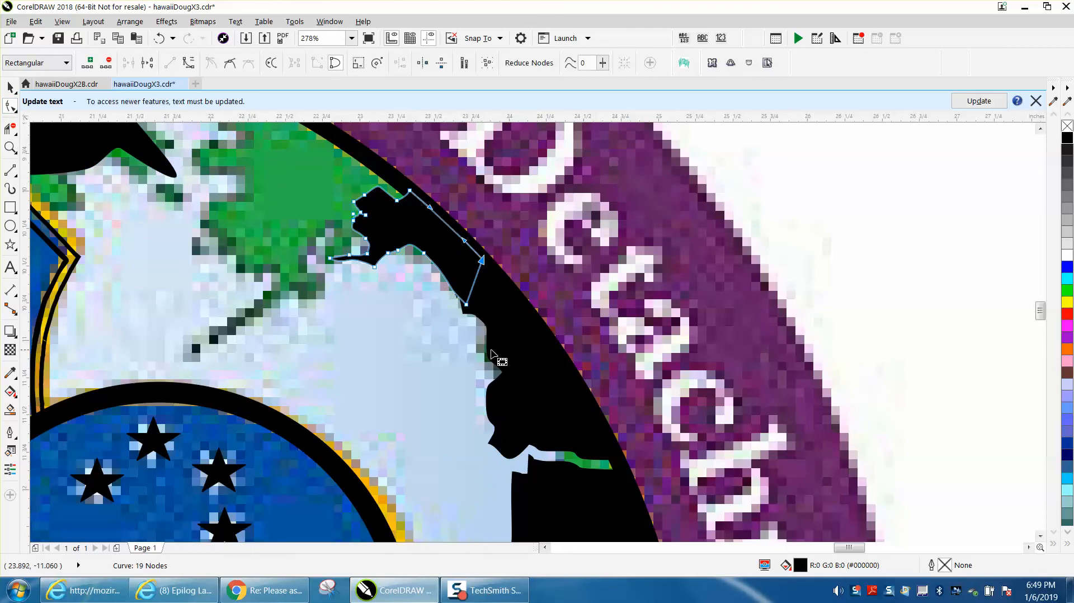
Pull the lower edge of the middle North American piece down over the landmass below to cover the gap between them
click(515, 451)
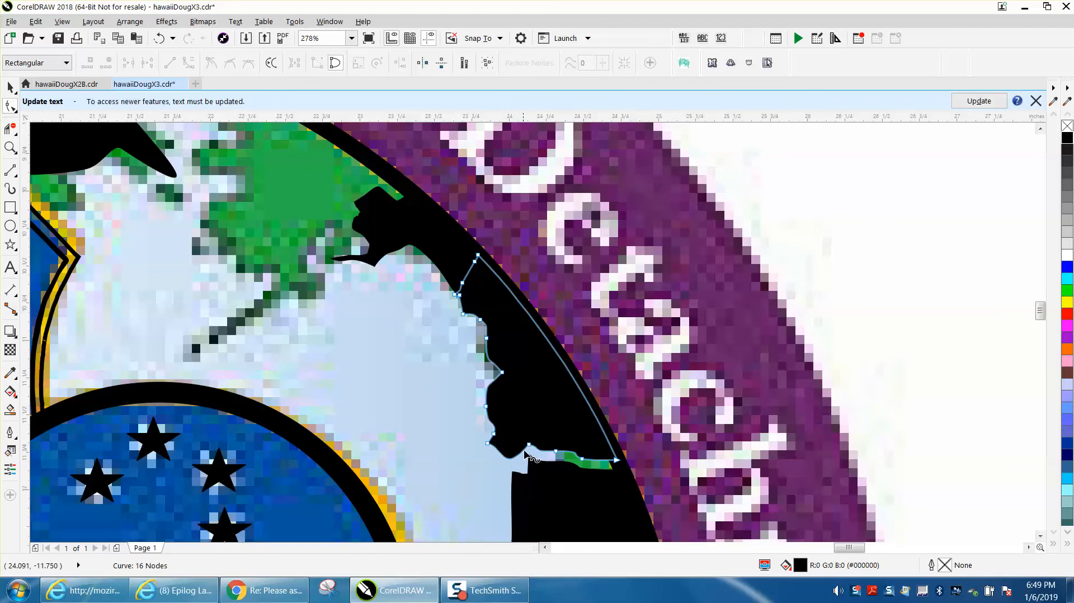
drag(528, 447, 554, 488)
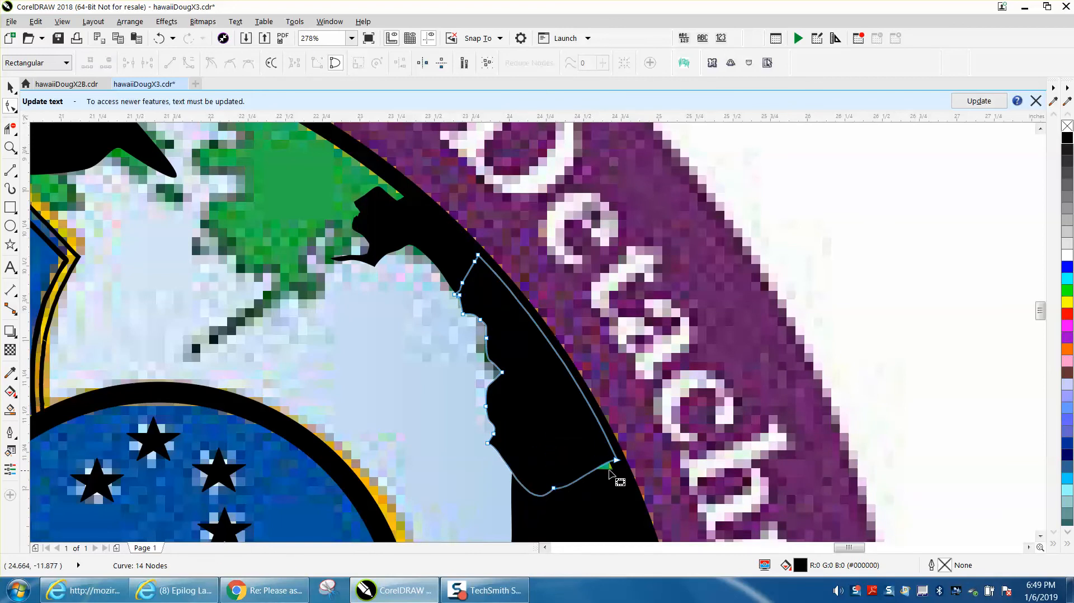
drag(616, 460, 627, 482)
scroll(630, 481, down, 3)
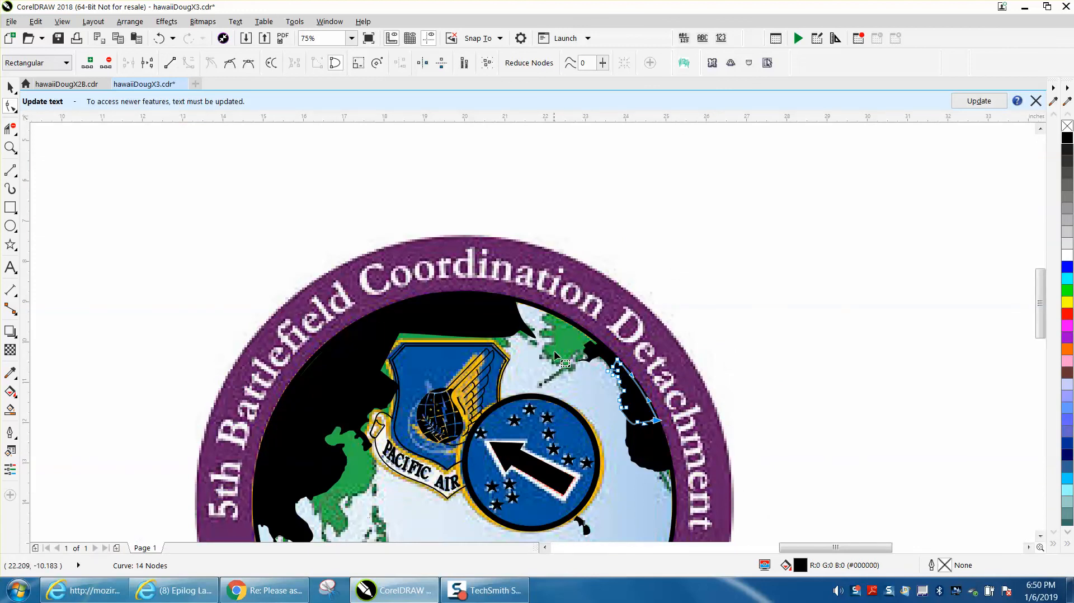
scroll(553, 351, down, 1)
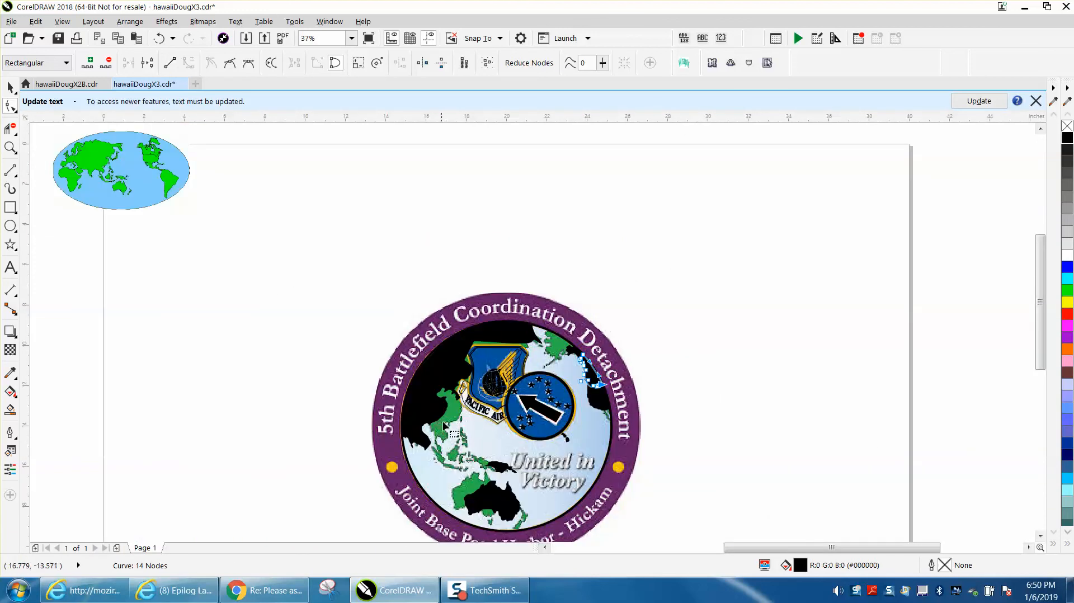
Reshape Asia's eastern coast with its nodes, extending the black landmass outward over the green area beside the Pacific Air scroll
click(10, 147)
drag(380, 364, 581, 477)
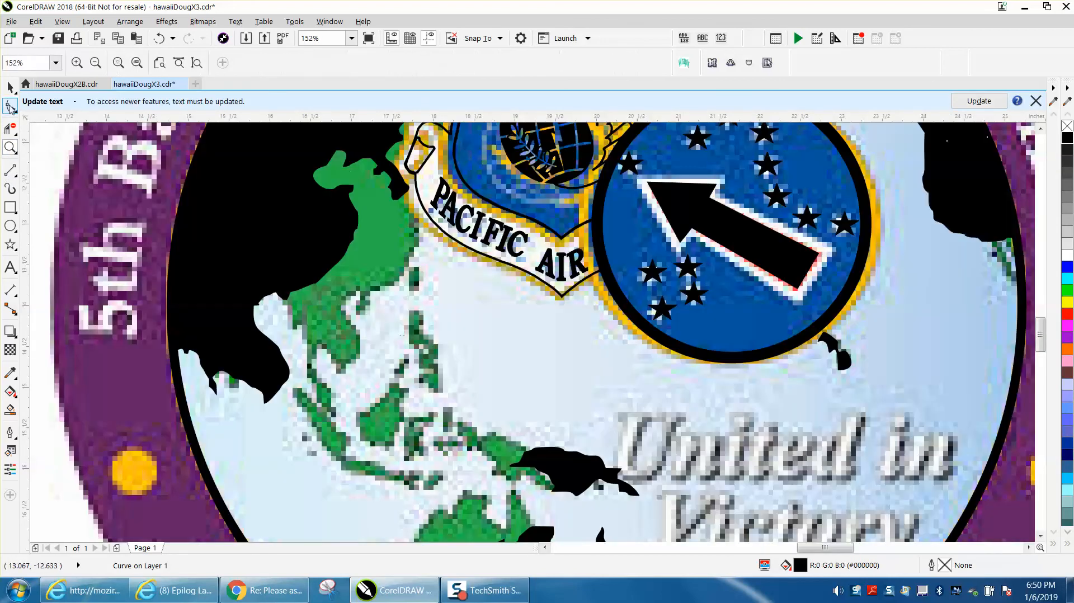
click(10, 106)
click(339, 261)
drag(368, 184, 306, 283)
drag(356, 241, 403, 259)
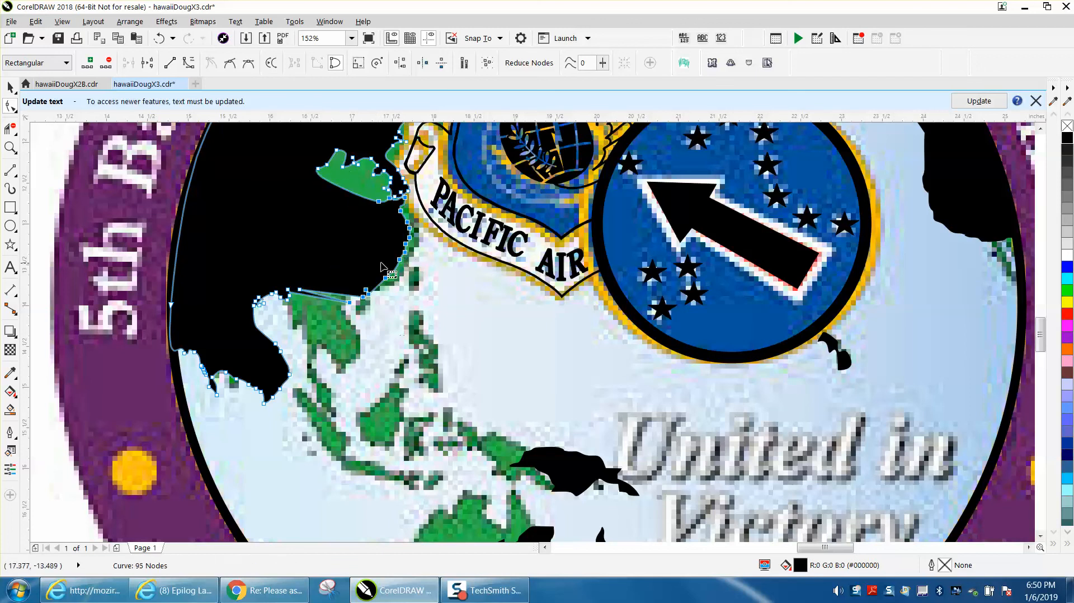
Delete the nodes around the green inlet in Asia's eastern coast to fill it with the black landmass
scroll(330, 229, down, 2)
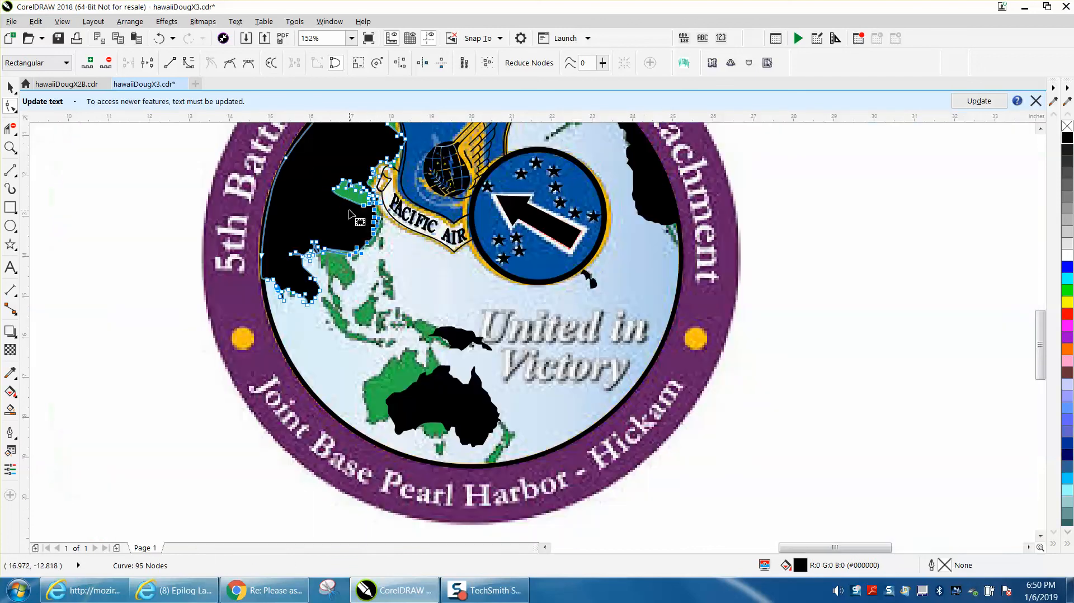
drag(328, 166, 376, 217)
key(Delete)
key(Delete)
scroll(379, 224, down, 2)
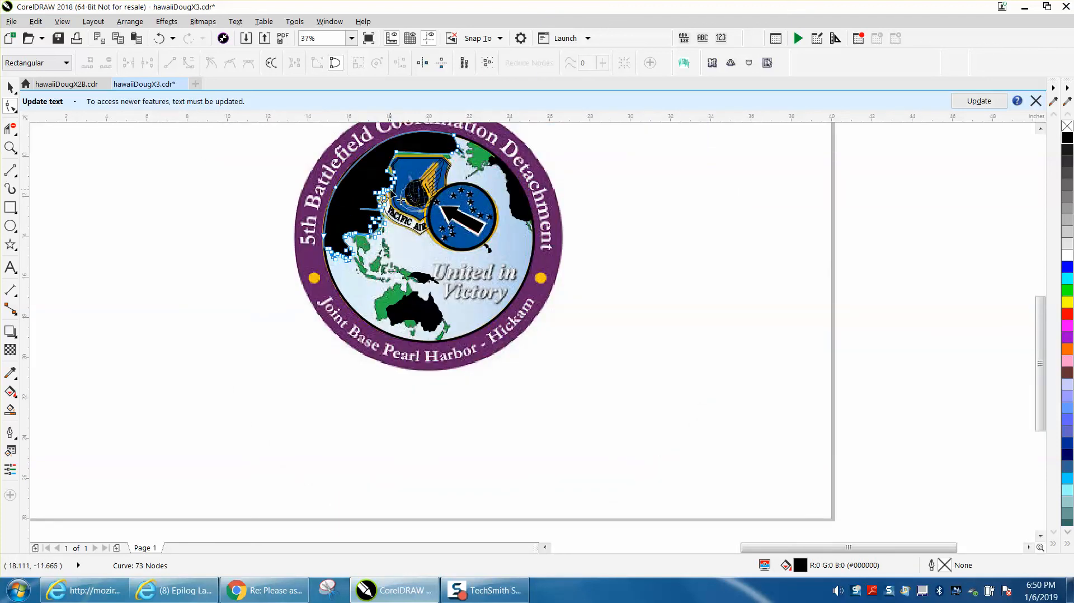
Move the full-colour seal 15 inches to the right, beside the black-and-white globe
click(12, 93)
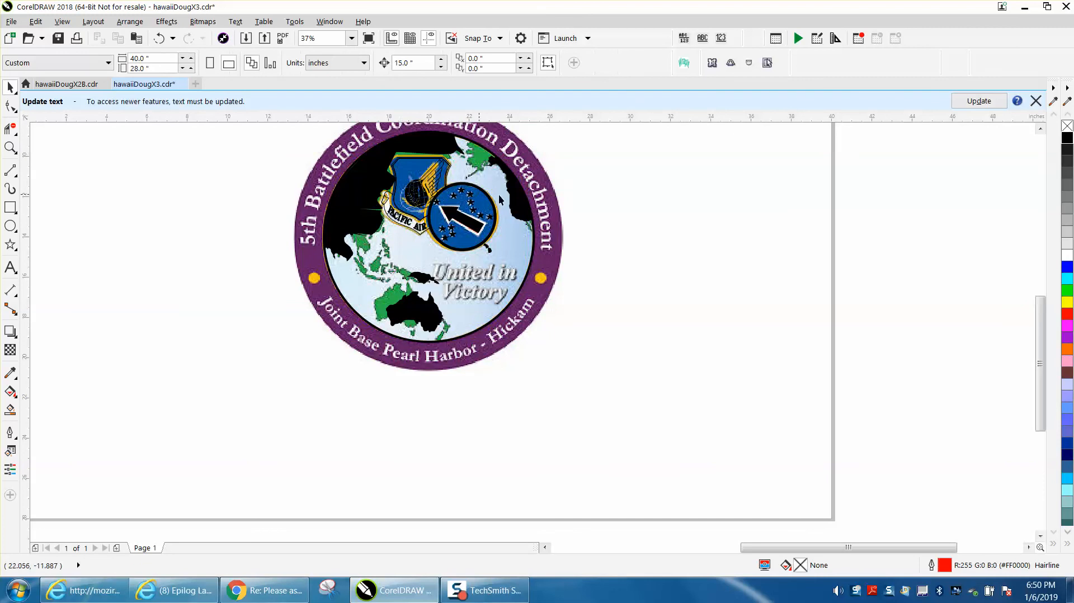
click(542, 209)
key(shift+Right)
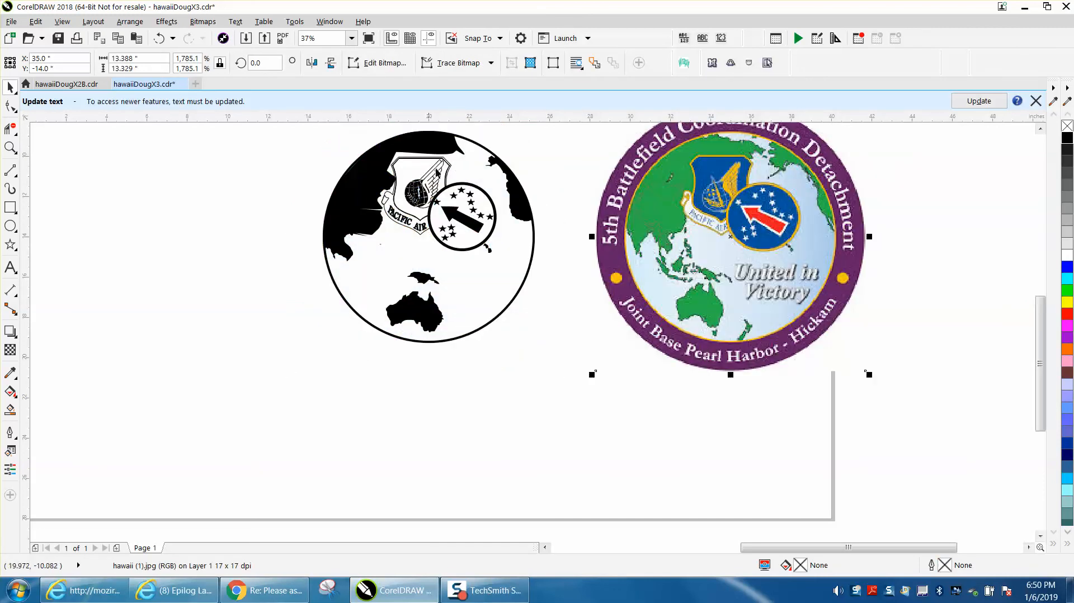
Remove the thin white sliver from Asia's eastern coast by the scroll, adjusting its curve handles and straightening the segments there
click(12, 148)
drag(316, 185, 486, 264)
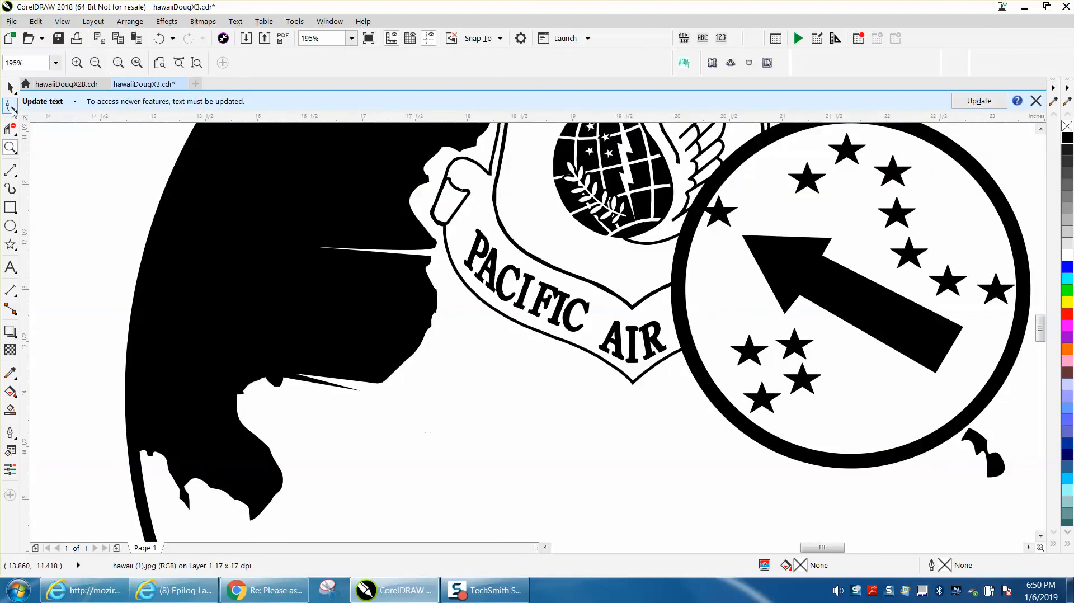
click(11, 106)
click(412, 258)
drag(430, 256, 400, 235)
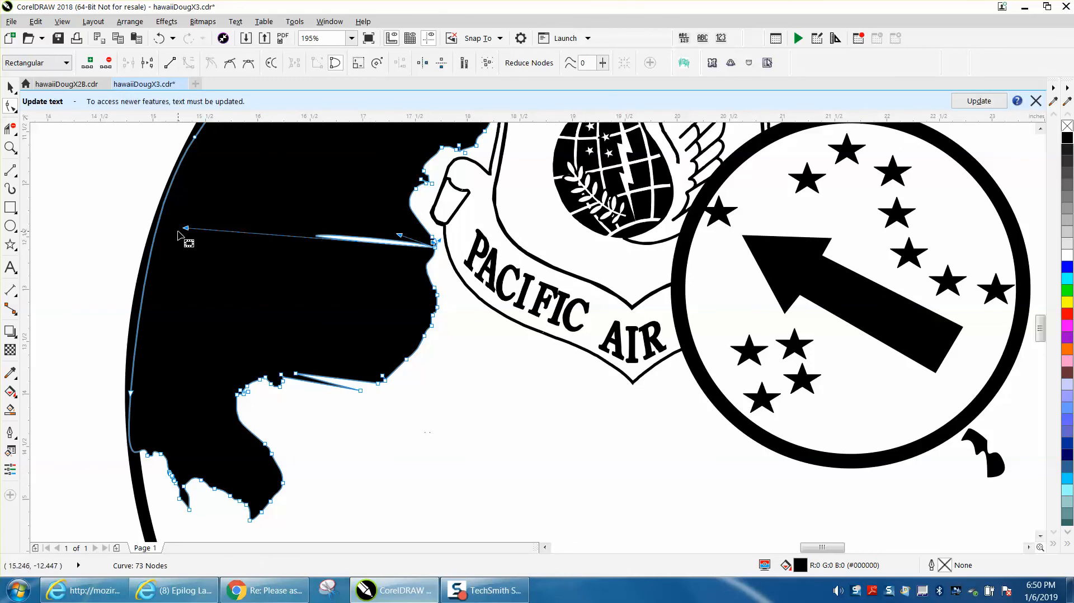
drag(188, 235, 421, 233)
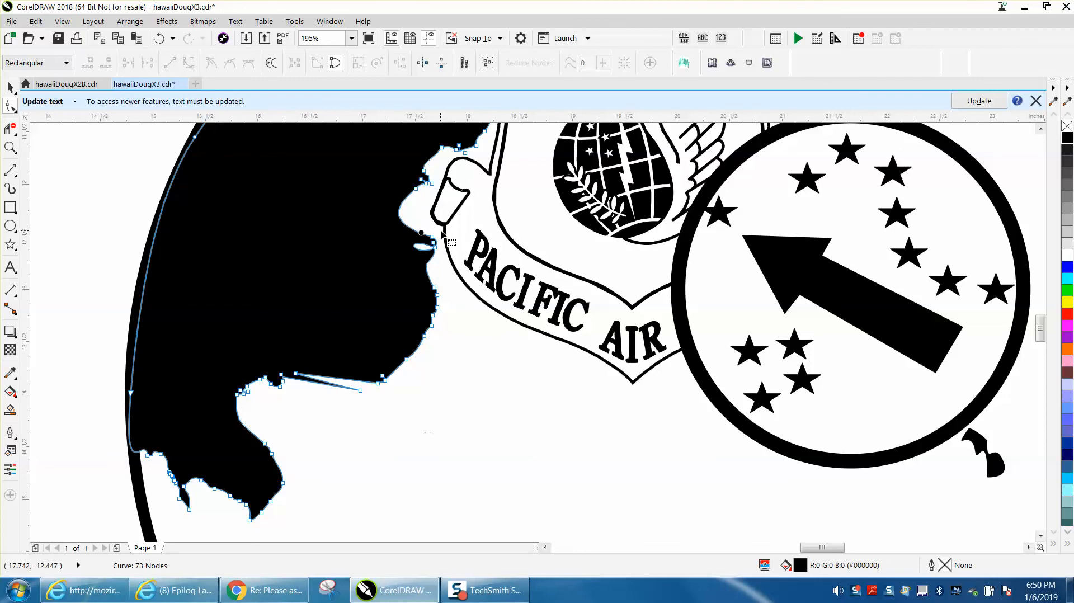
click(429, 251)
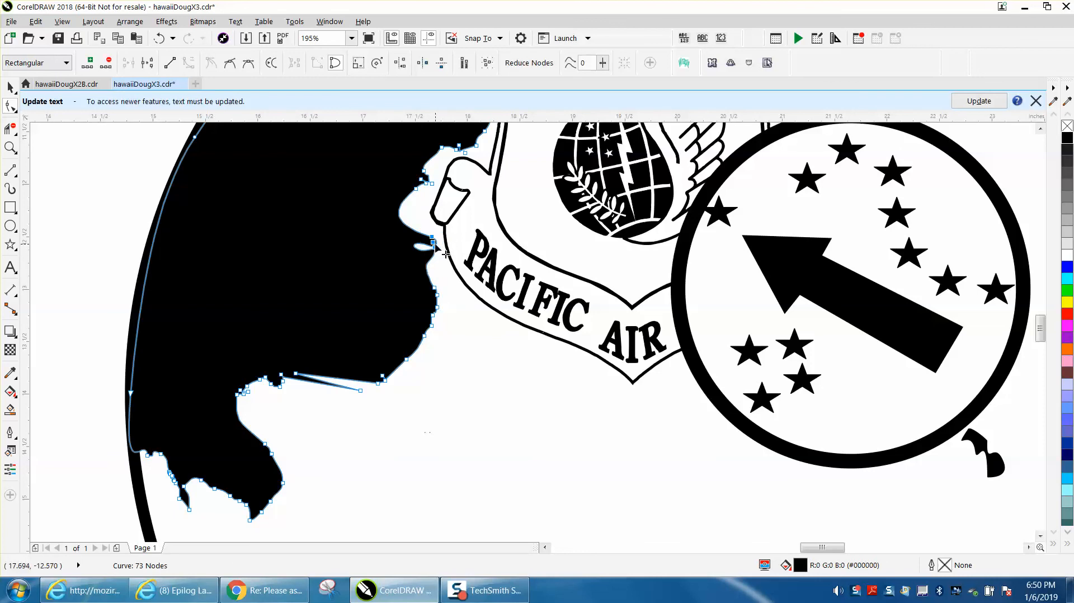
right_click(446, 255)
click(460, 285)
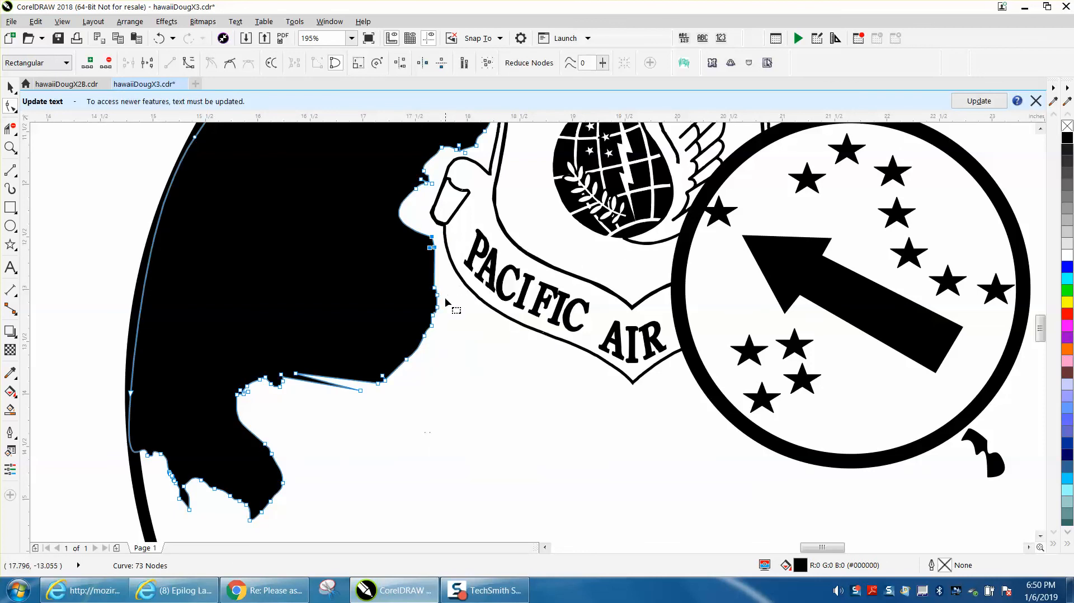
Remove the thin spike on Asia's southern coast by deleting its tip node and straightening the neighbouring segments
click(442, 334)
click(353, 393)
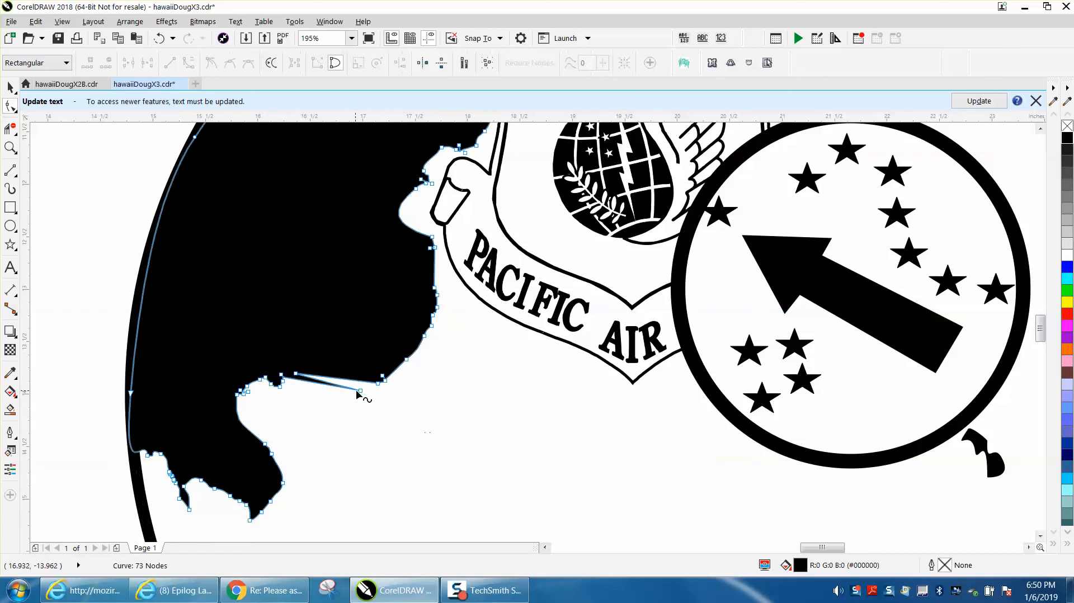
click(361, 390)
key(Delete)
drag(277, 371, 298, 376)
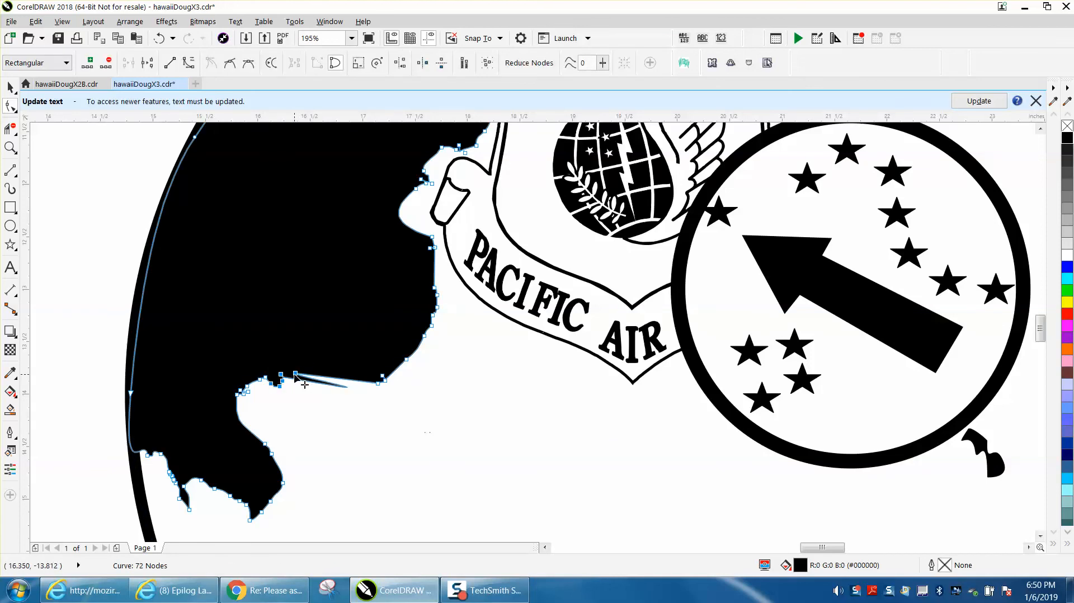
right_click(296, 375)
click(334, 187)
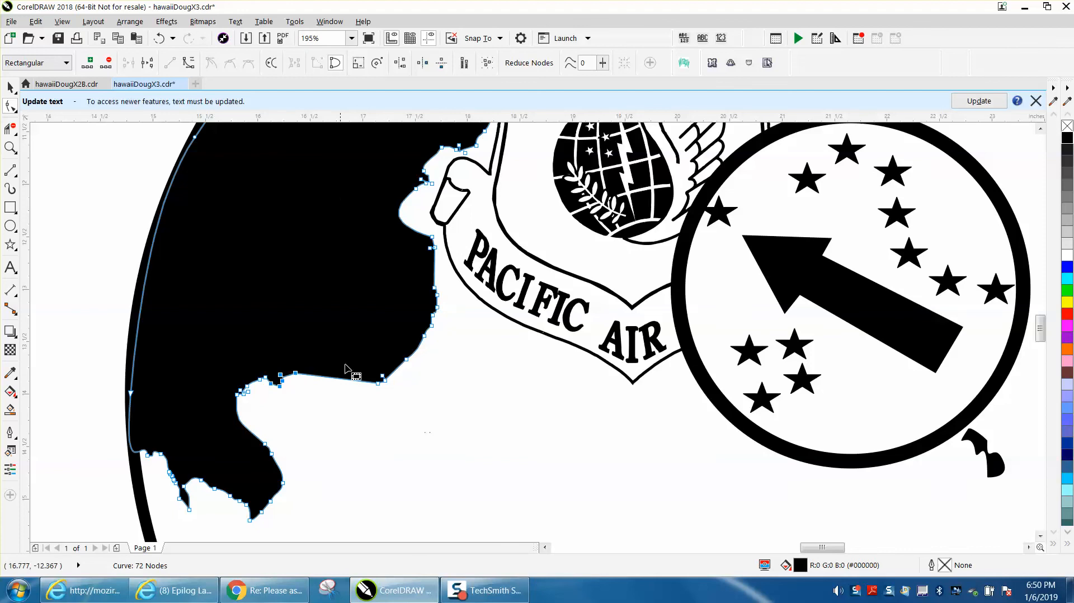
scroll(291, 448, down, 4)
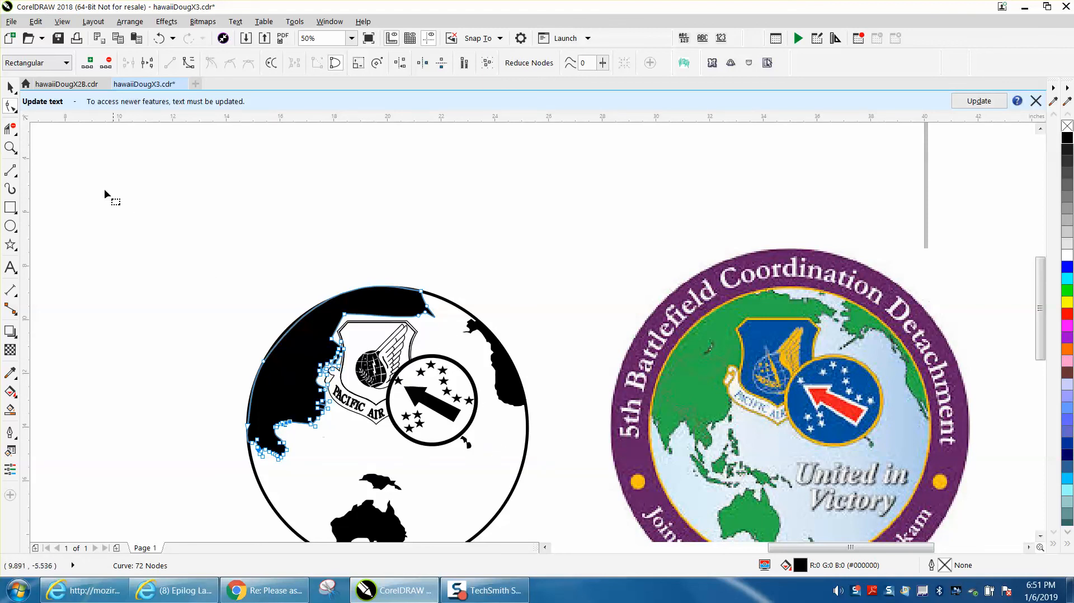
Pull the bulge in Asia's eastern coast back to the shield's outer edge by moving its nodes
click(11, 88)
click(123, 186)
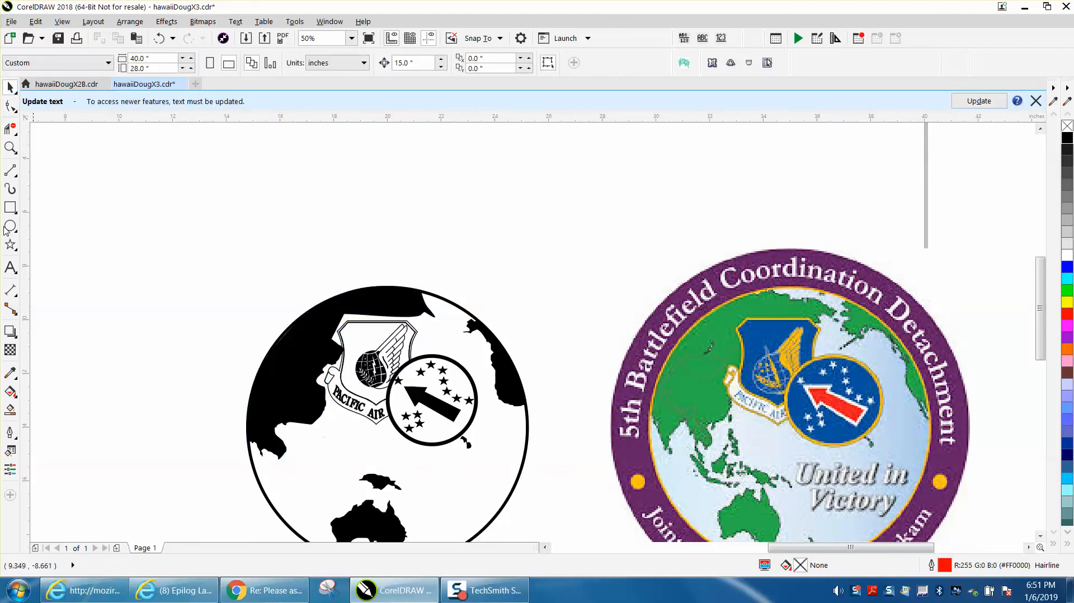
drag(332, 337, 399, 383)
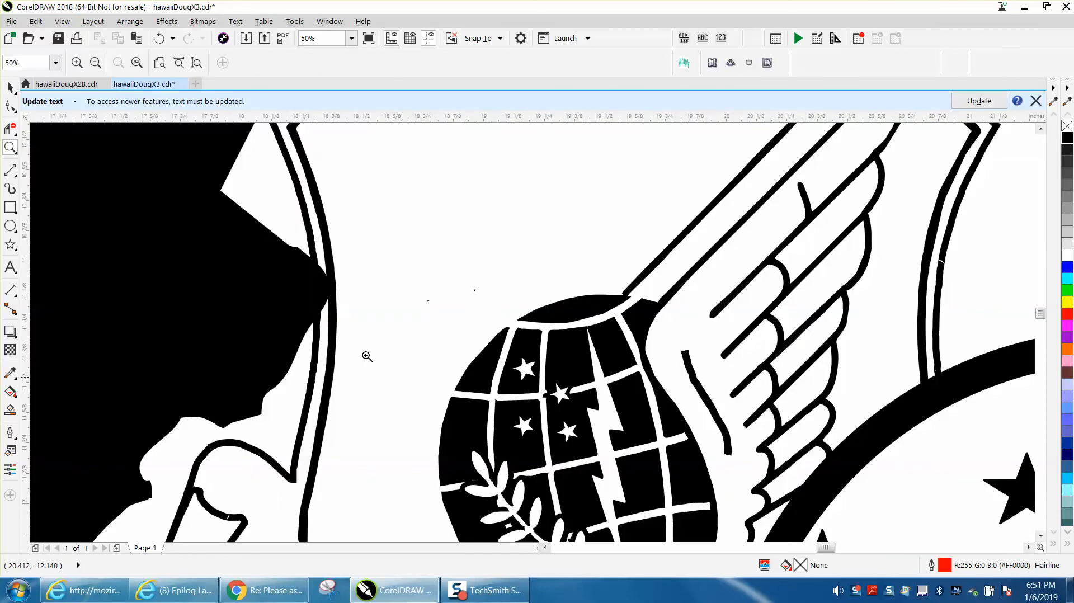
click(11, 105)
click(309, 277)
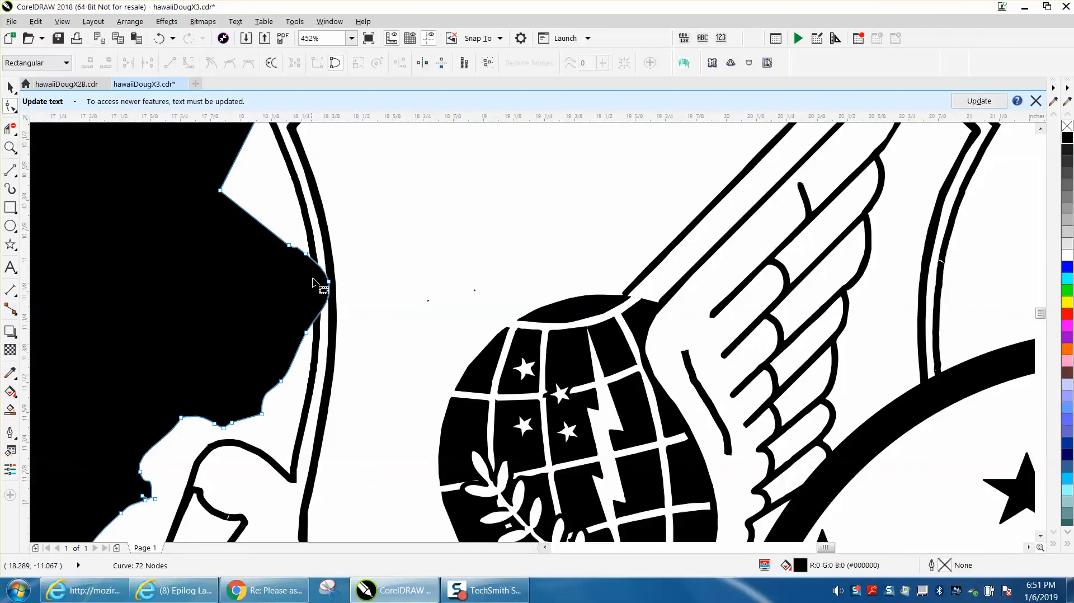
drag(329, 281, 308, 286)
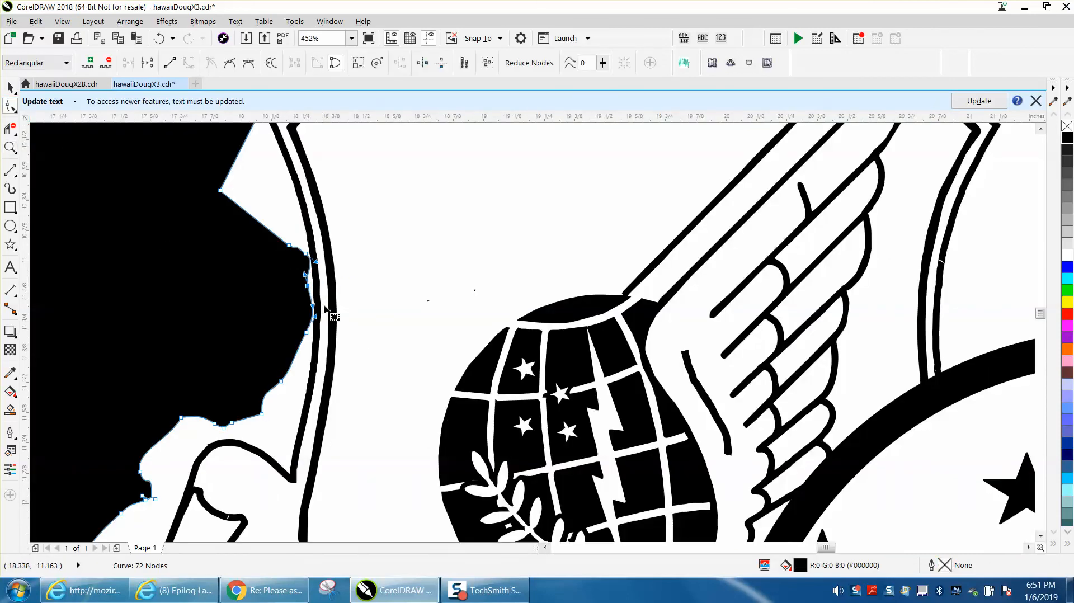
drag(314, 318, 296, 314)
click(306, 253)
scroll(332, 281, down, 2)
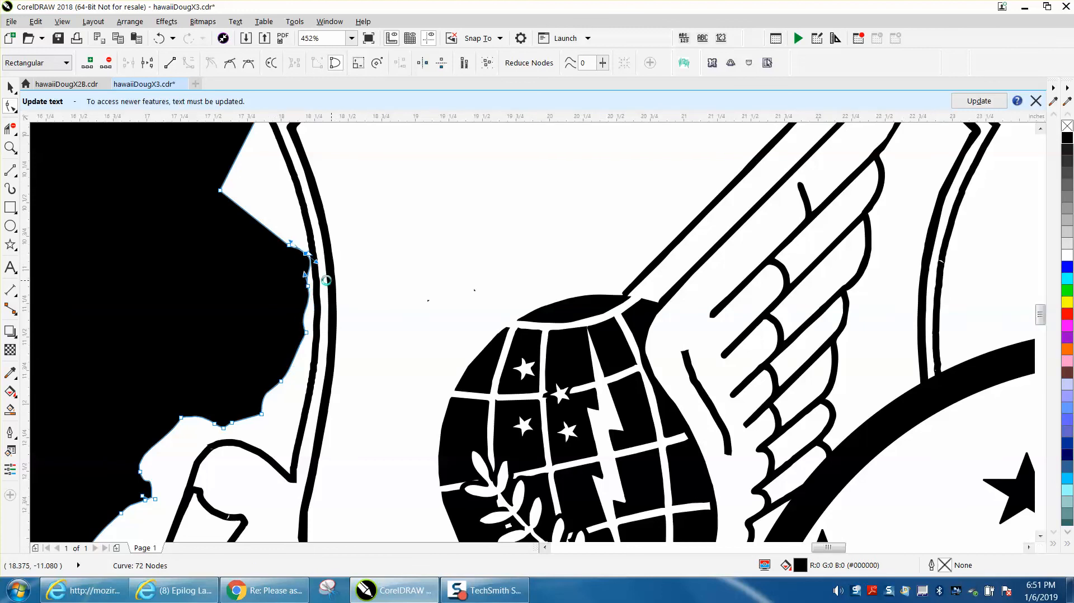
scroll(326, 280, down, 3)
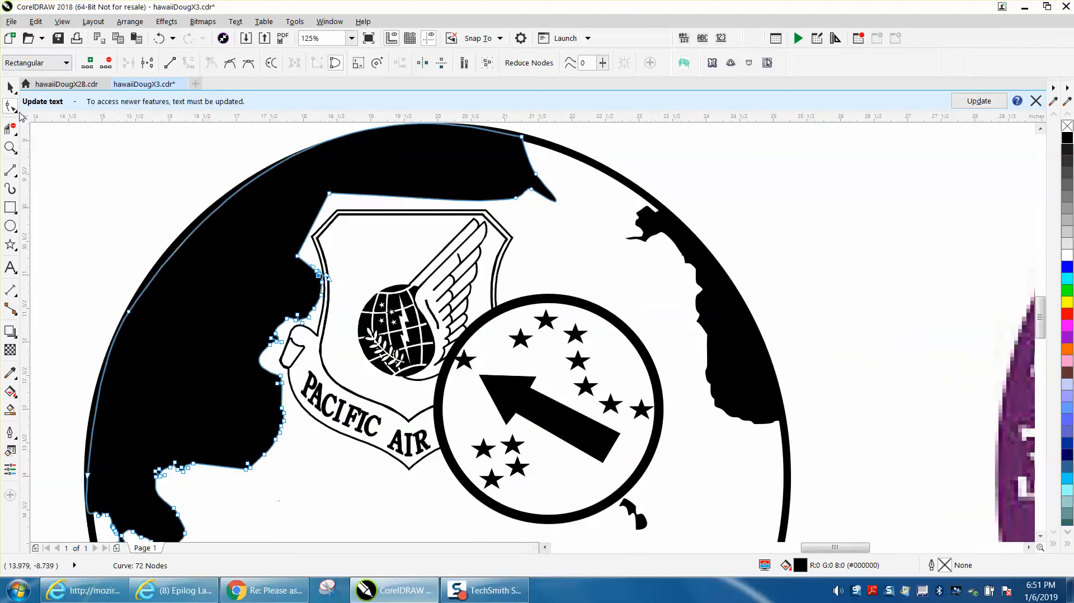
Smooth the Asian landmass's corner and northern coastline above the shield with the Smooth tool
click(15, 109)
click(37, 125)
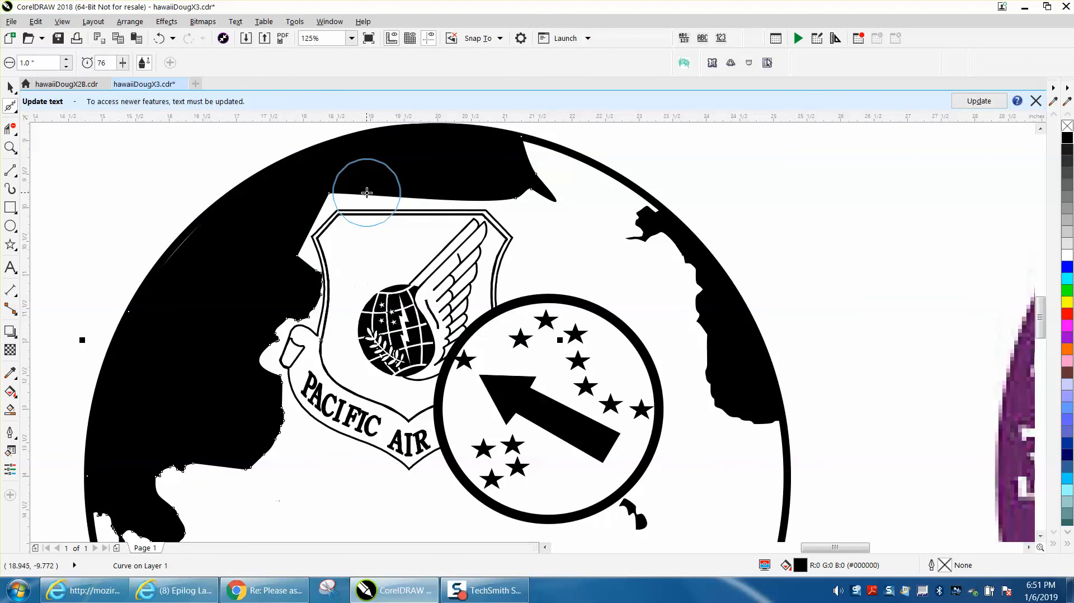
mouse_move(319, 207)
mouse_down()
mouse_move(353, 180)
mouse_move(527, 196)
mouse_move(546, 180)
mouse_move(535, 167)
mouse_up()
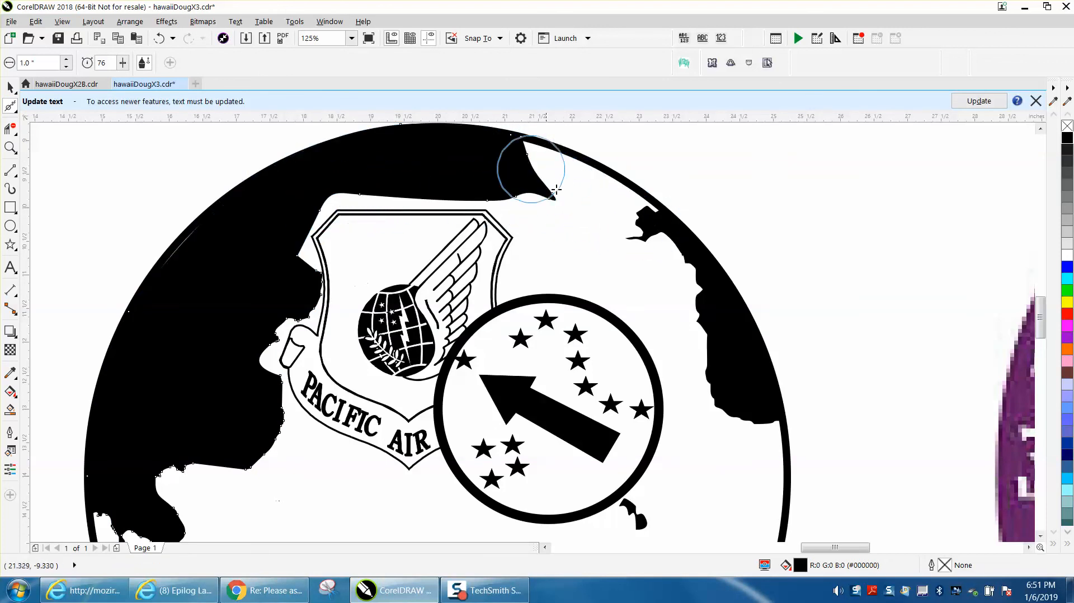
scroll(487, 218, down, 2)
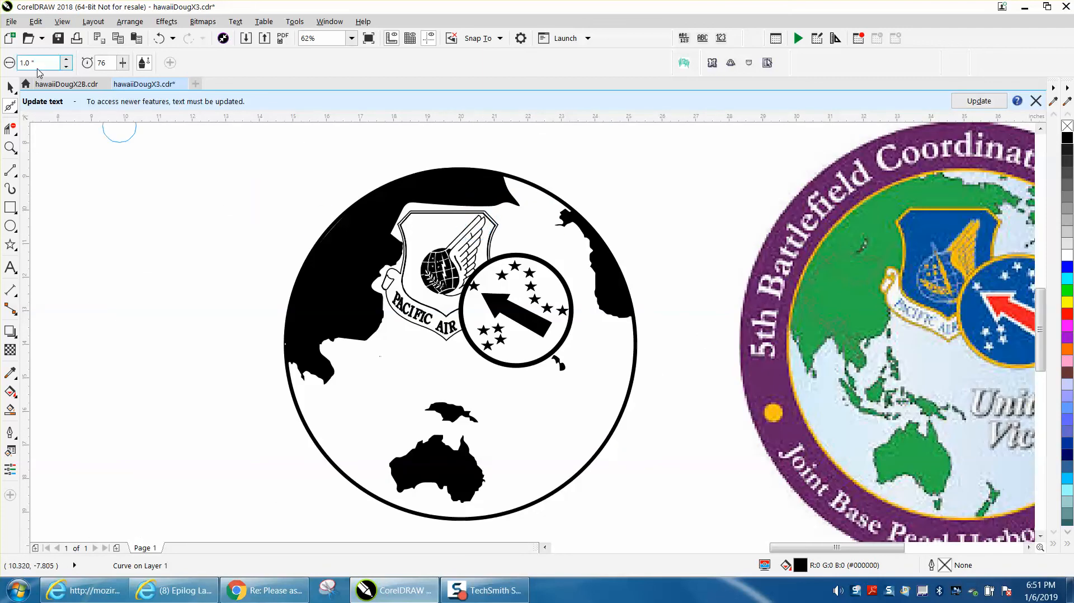
Select all objects of the black-and-white globe, including the landmasses and emblems
click(10, 87)
scroll(305, 190, down, 1)
drag(293, 166, 350, 267)
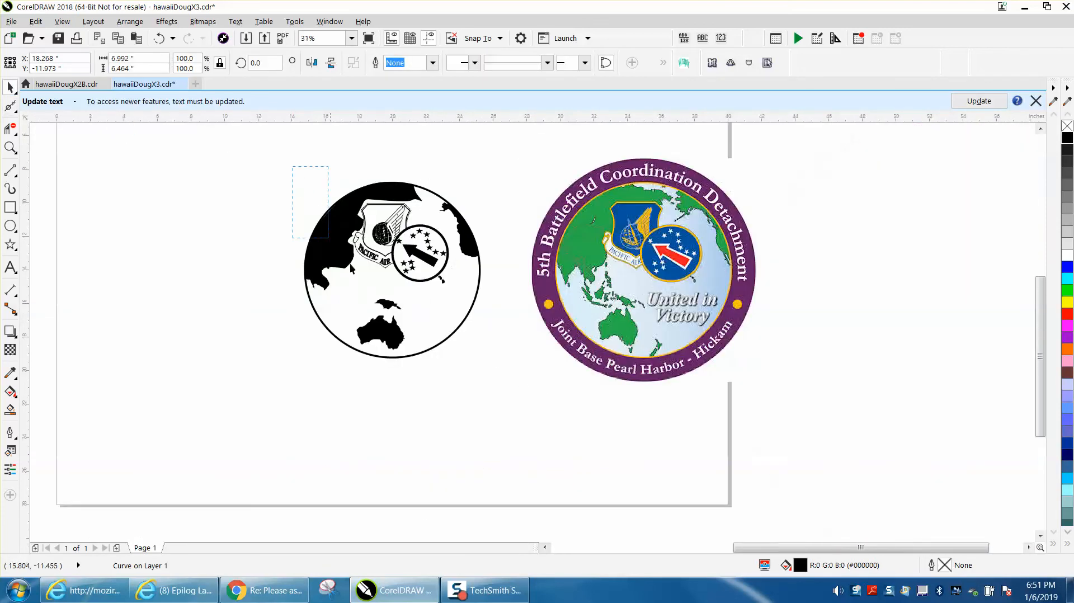
drag(525, 361, 528, 374)
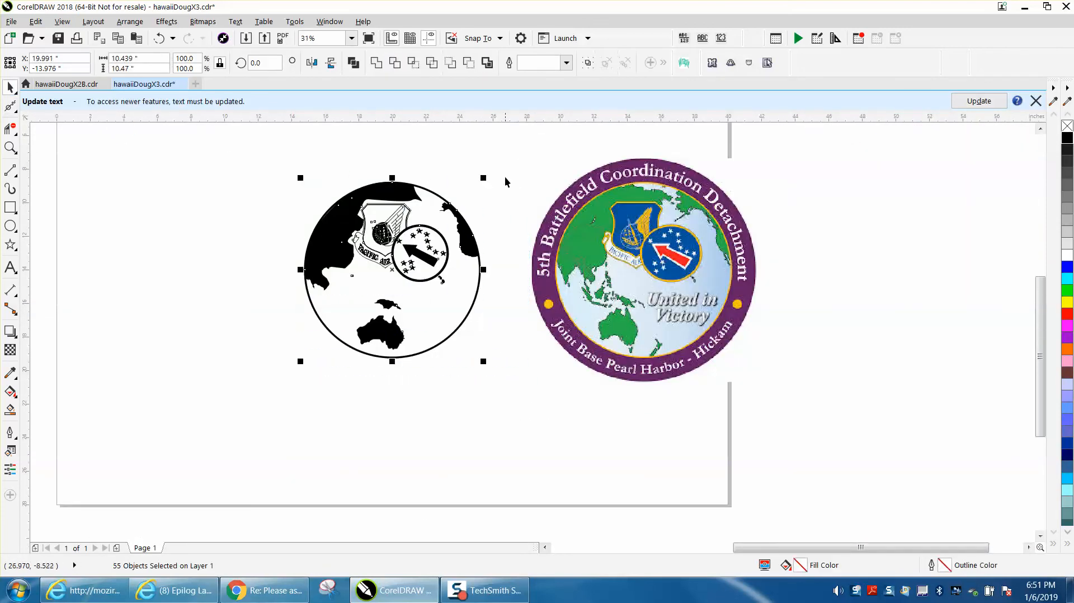
click(10, 147)
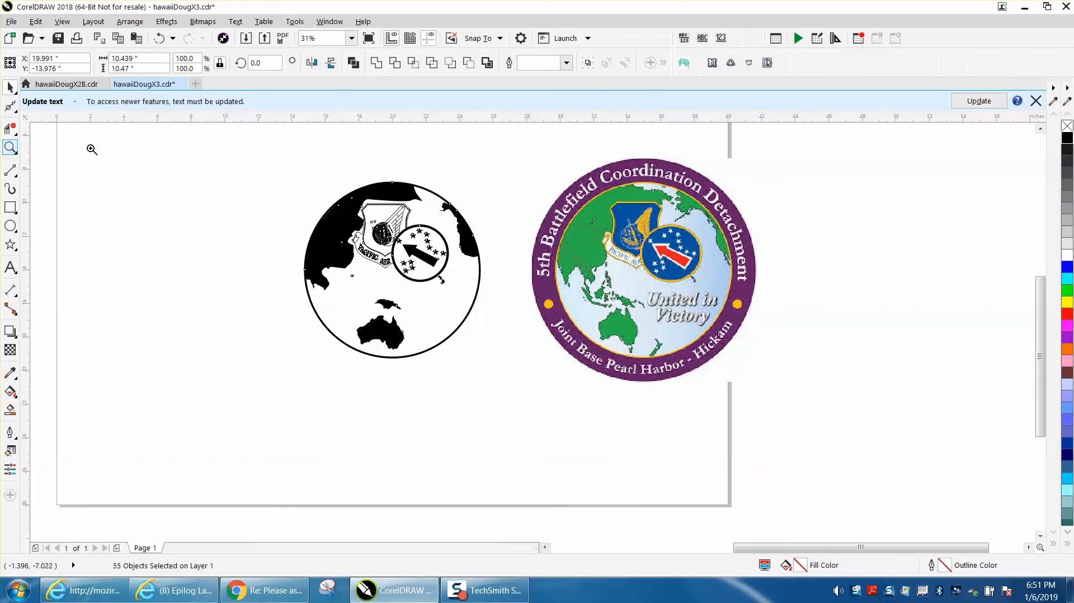
drag(240, 151, 571, 412)
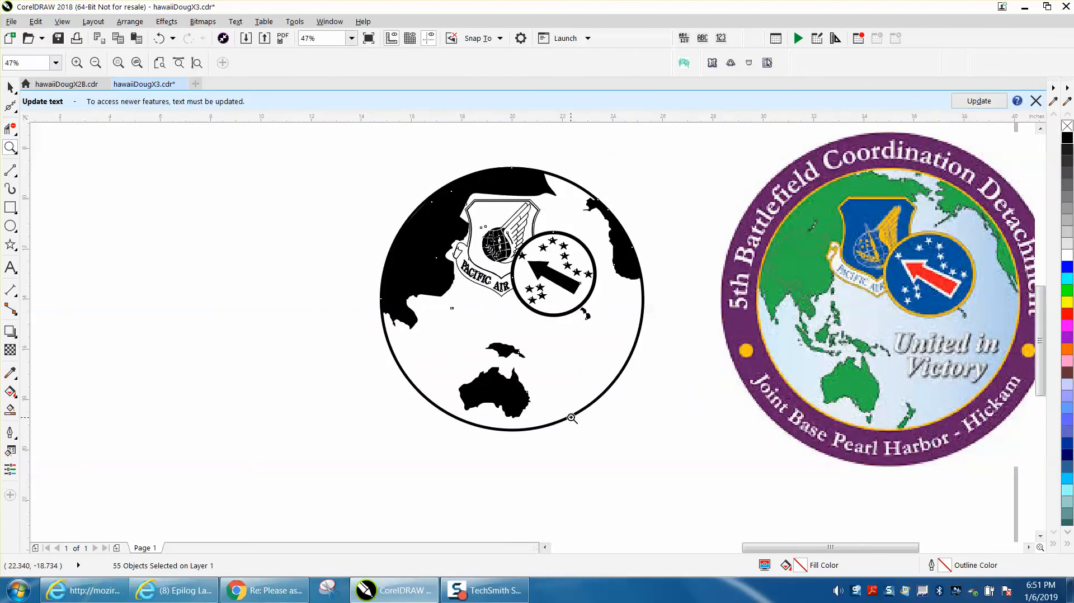